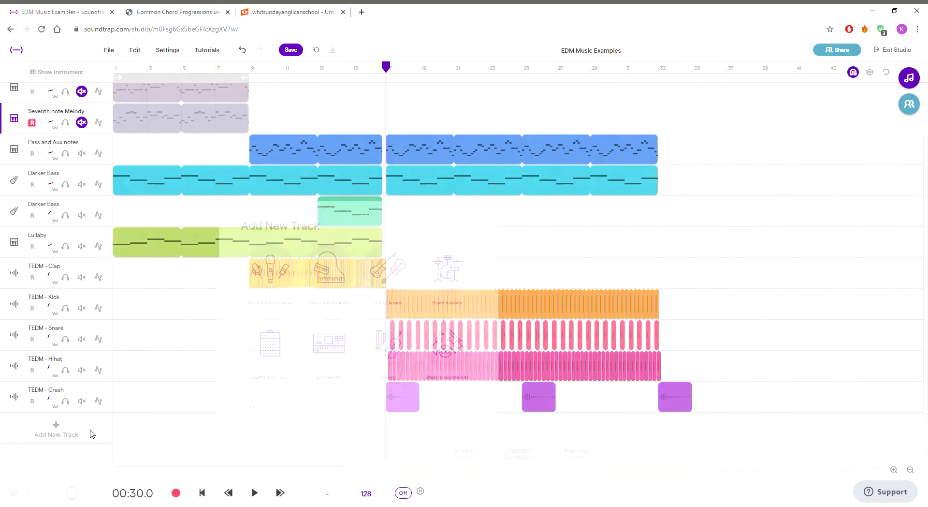
Step: Add a new synth track, search the instrument presets for "pluck" and assign the Pluck One preset
left_click(76, 431)
left_click(422, 306)
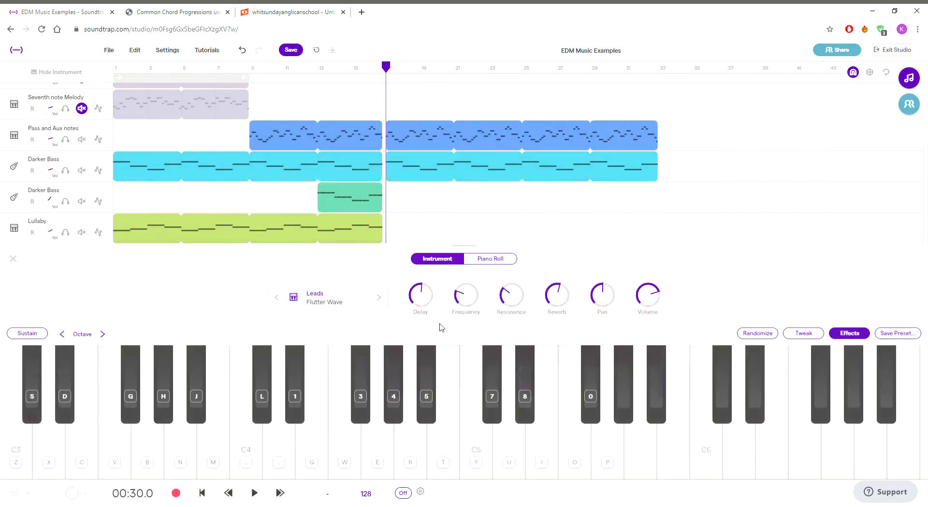
left_click(371, 304)
left_click(520, 148)
type("pluck")
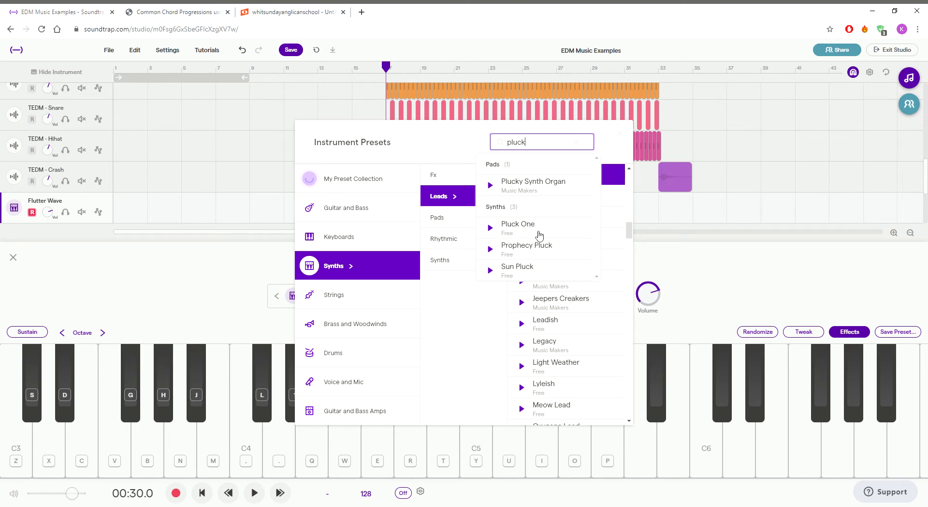
left_click(539, 236)
key("l")
key("l")
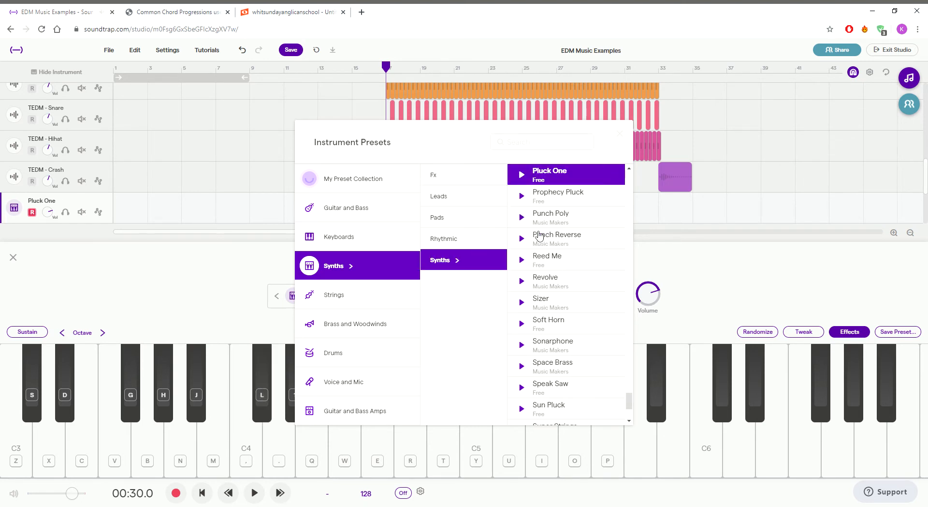
left_click(625, 138)
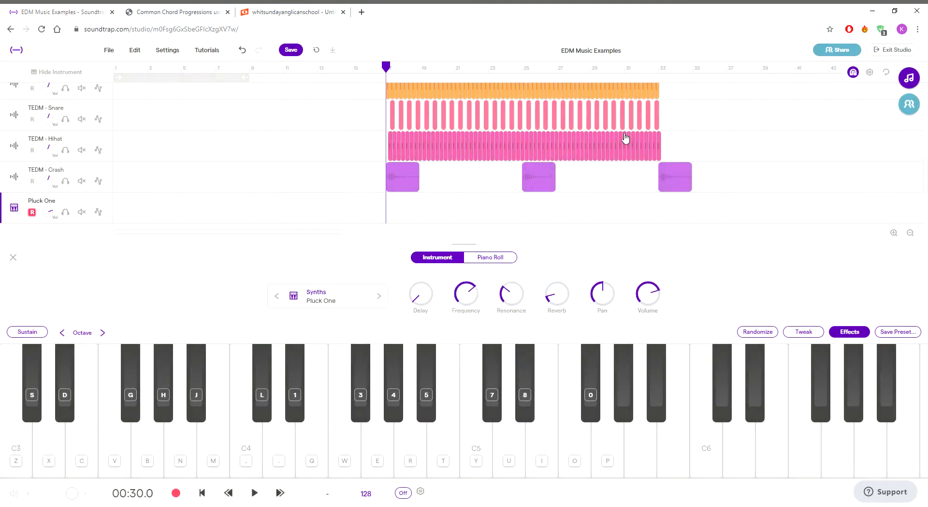
Step: In the Pluck One track's piano roll, draw bar-long C3, Eb3, G3 and C4 notes stacked as a chord in bar 17
left_click(493, 259)
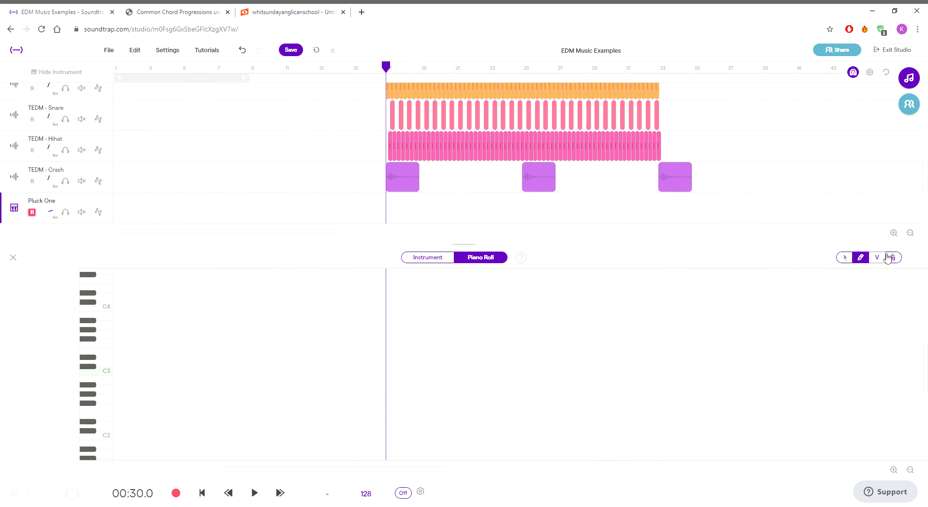
left_click(894, 233)
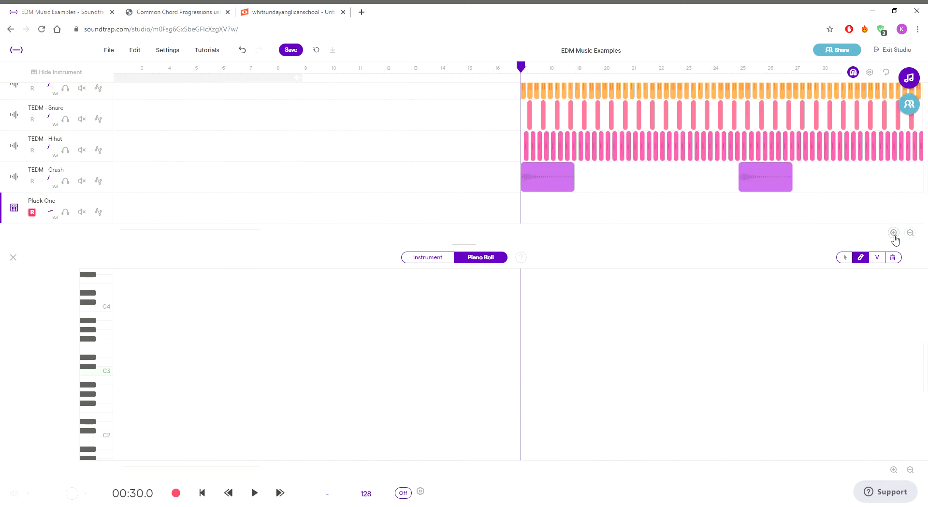
left_click(893, 234)
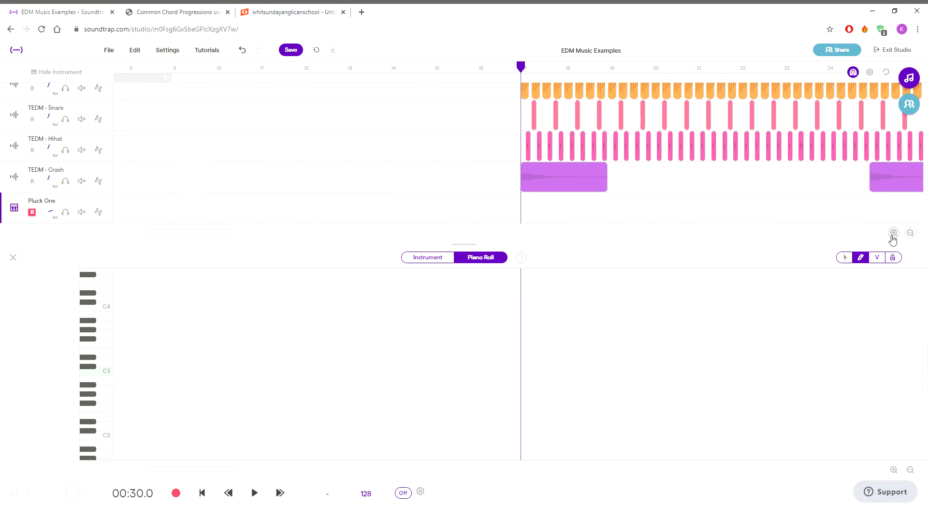
left_click(894, 234)
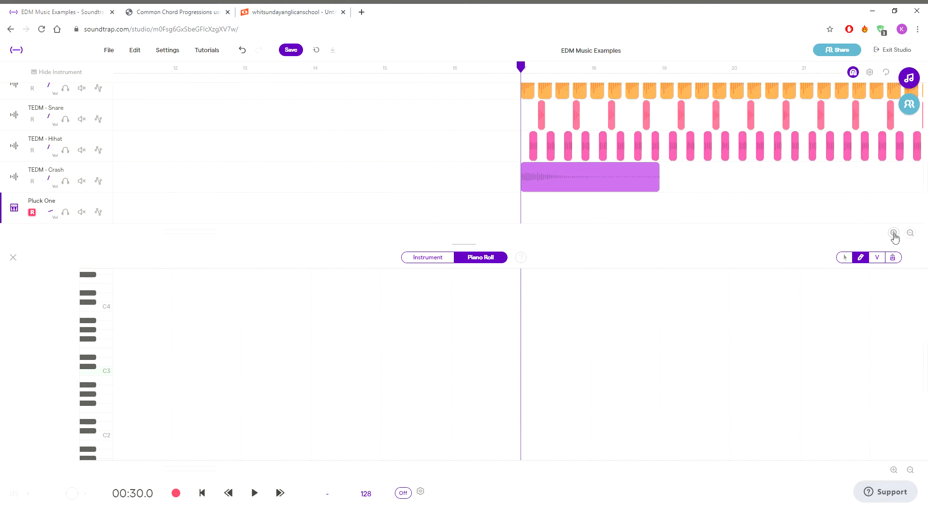
left_click(894, 233)
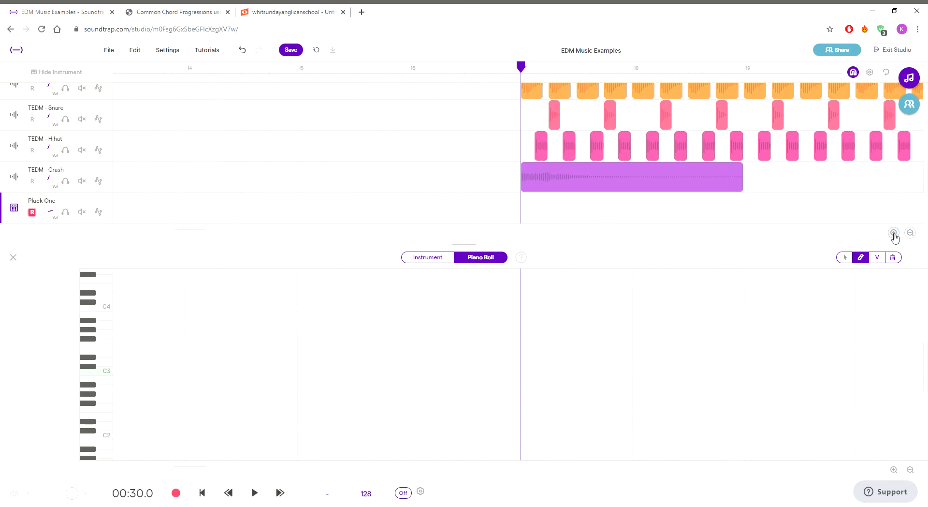
left_click(527, 376)
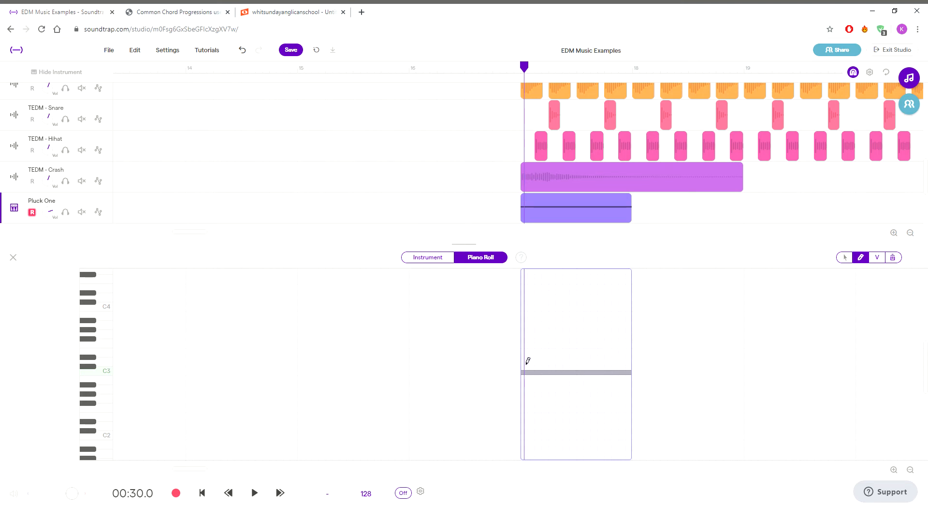
left_click(527, 356)
left_click(527, 340)
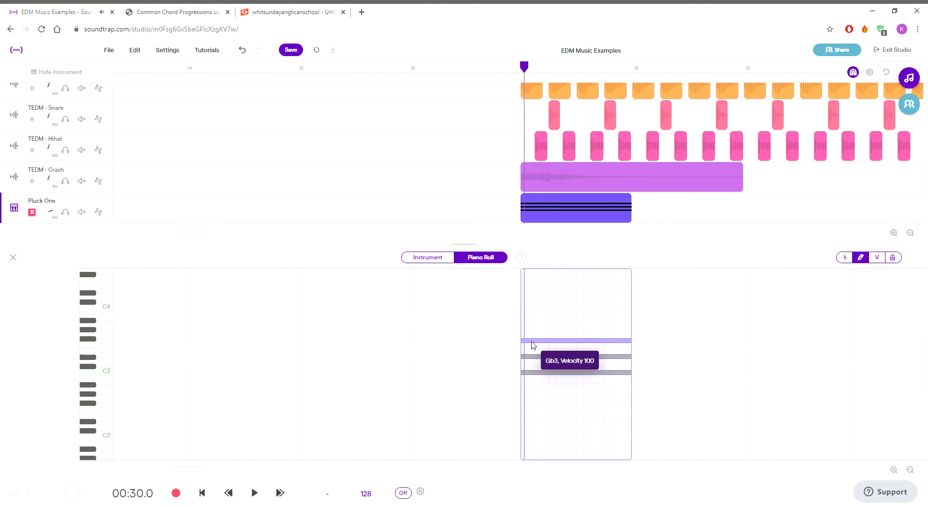
left_click_drag(532, 342, 531, 336)
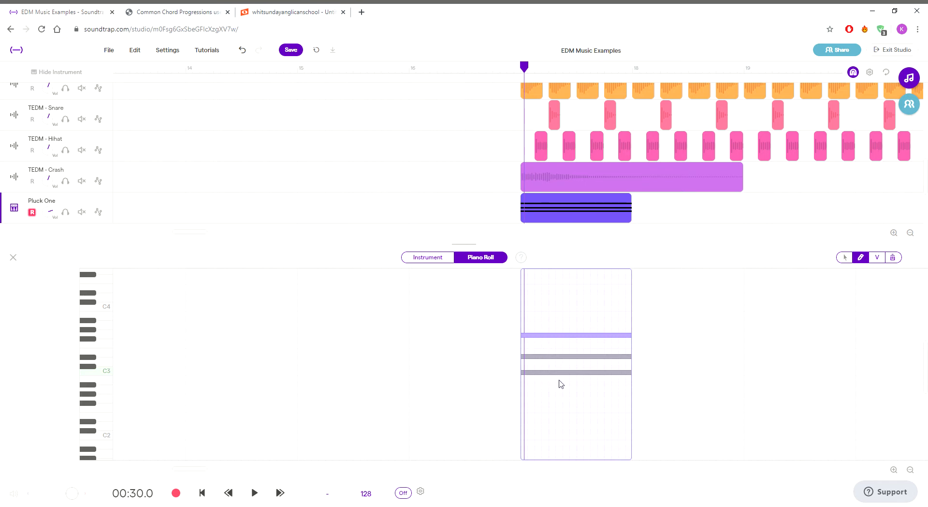
left_click(525, 309)
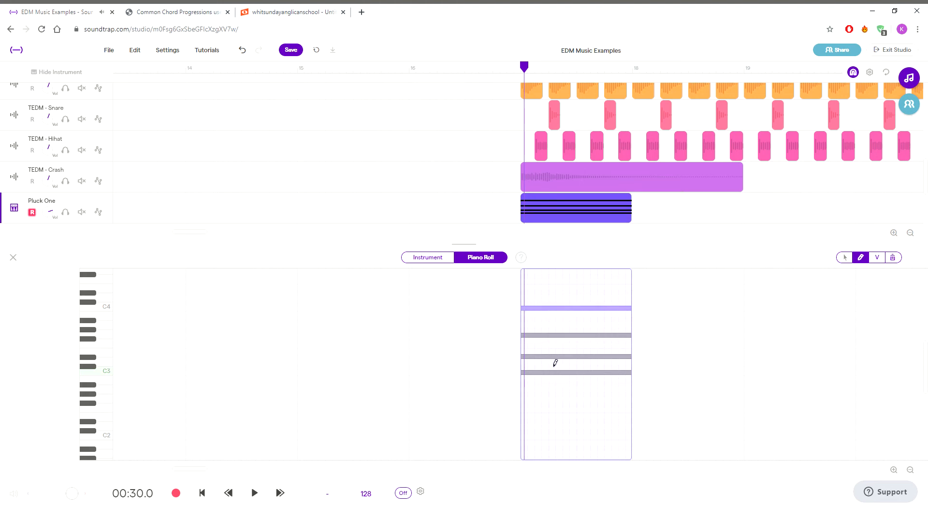
Step: Shorten the C3 note to a sixteenth at the start of bar 17 and delete the Eb3, G3 and C4 notes
left_click_drag(630, 373, 539, 360)
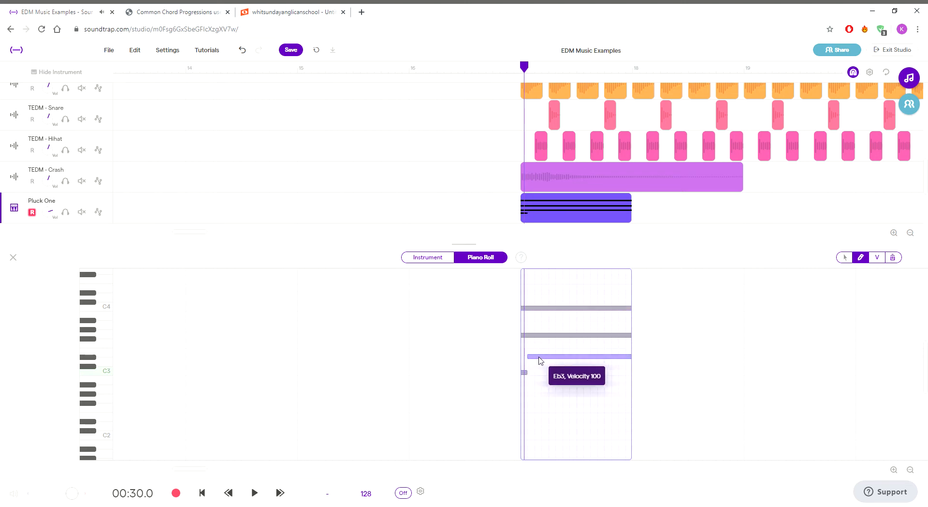
left_click(630, 357)
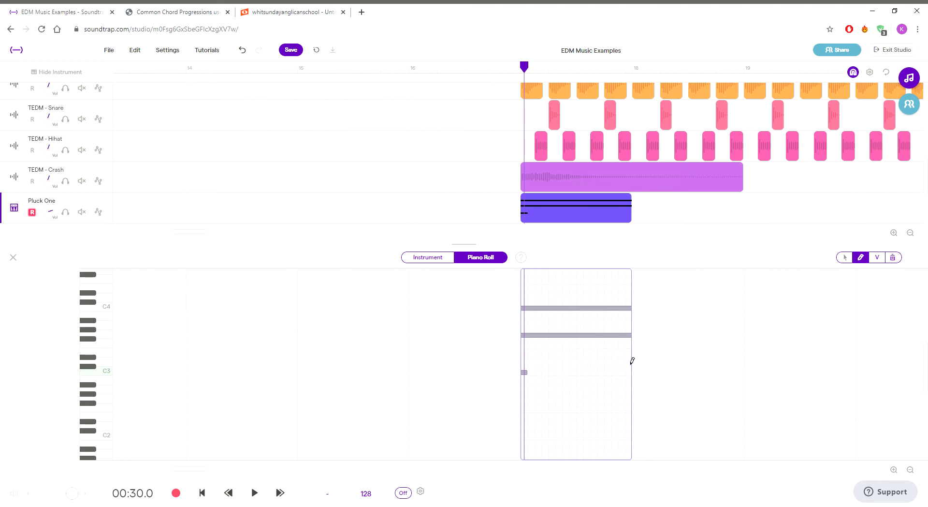
left_click(616, 335)
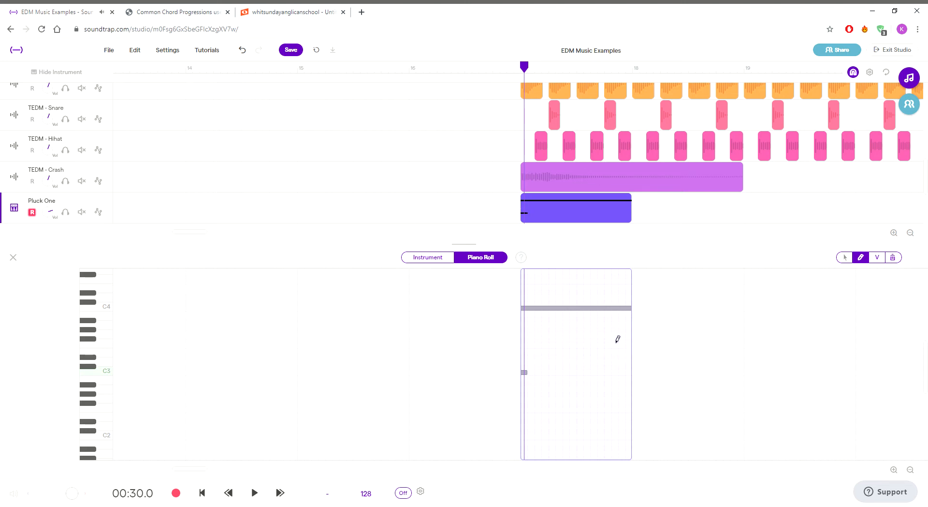
left_click(611, 309)
left_click(533, 359)
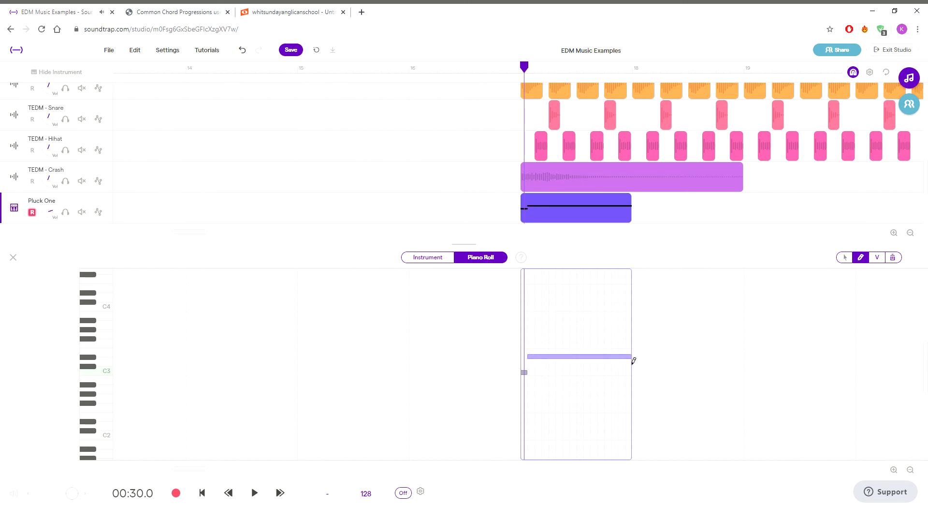
left_click(845, 257)
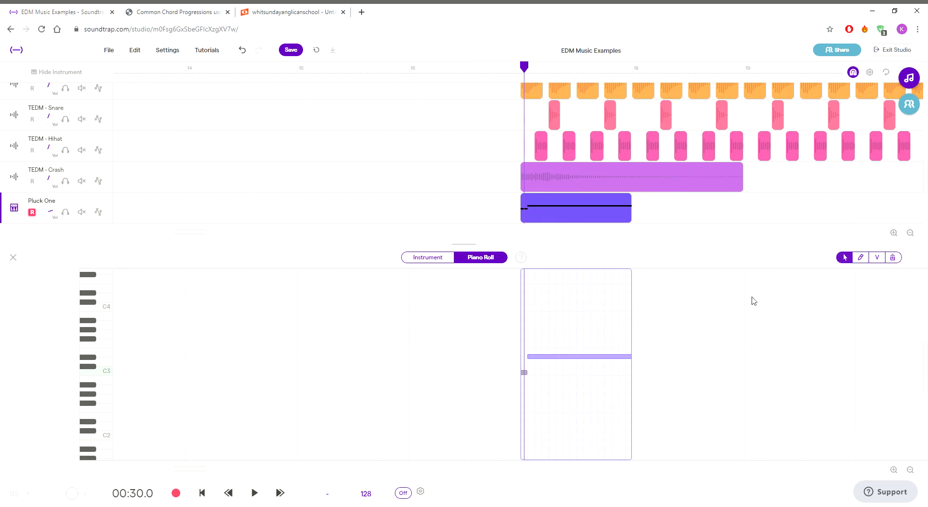
left_click_drag(632, 361, 623, 359)
key("Delete")
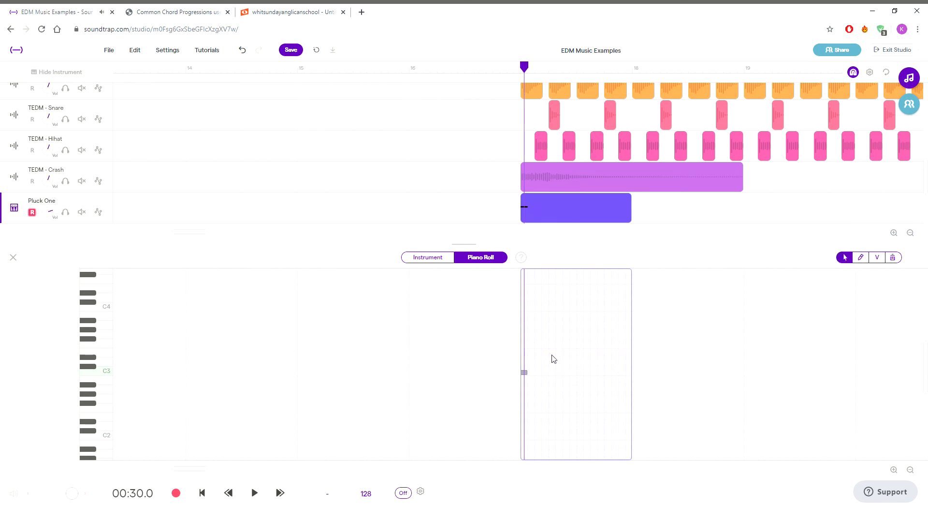
Step: Add a note right after the C3 note, shorten it to a sixteenth and set its pitch to Eb3
left_click(534, 367)
double_click(534, 364)
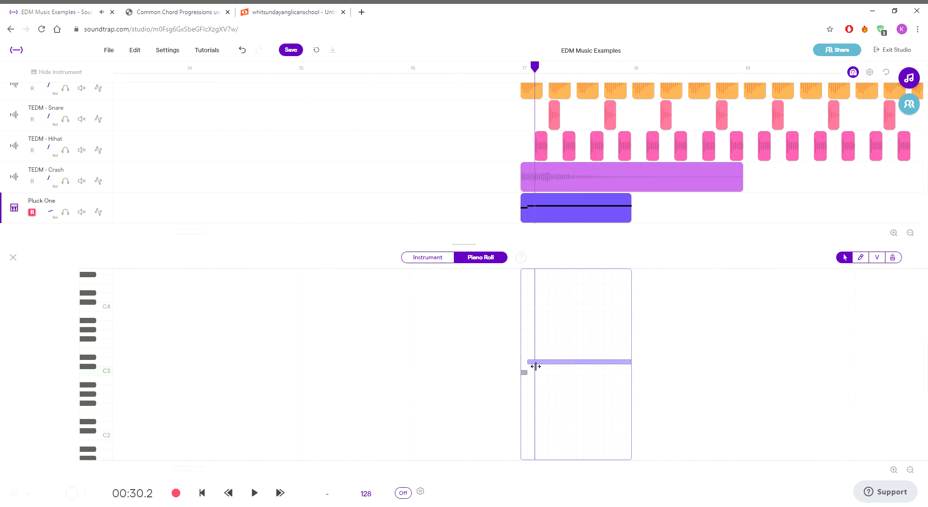
left_click_drag(641, 364, 631, 365)
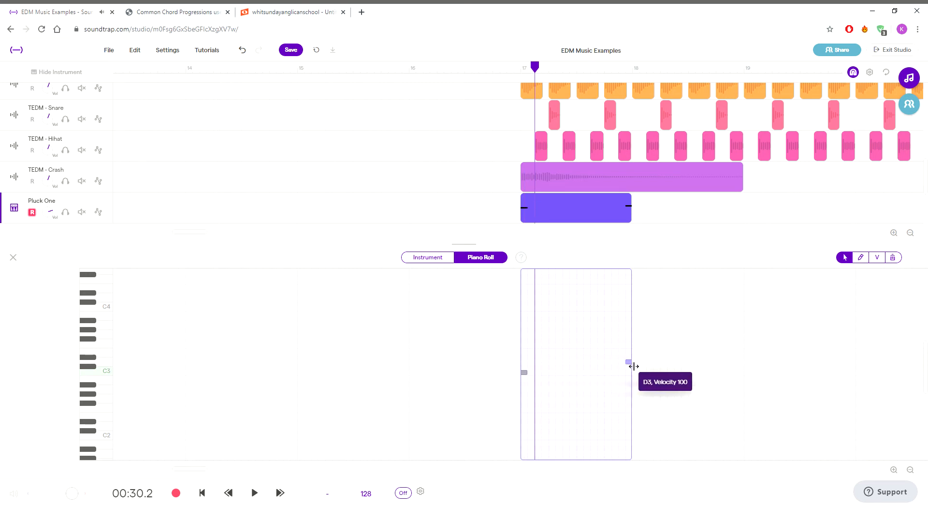
left_click_drag(628, 364, 530, 365)
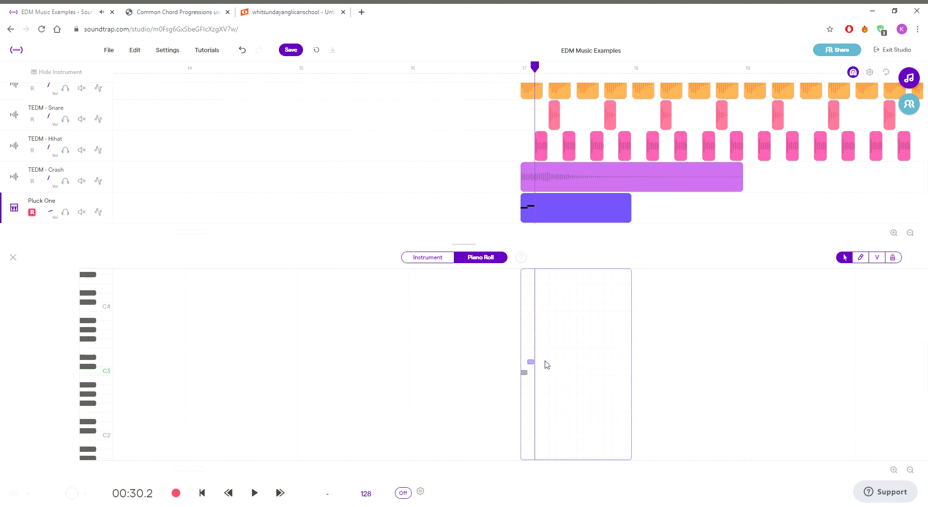
left_click_drag(532, 365, 531, 359)
Step: Complete the rising arpeggio in bar 17 with sixteenth notes on G3 and C4 following the Eb3 note
left_click(538, 336)
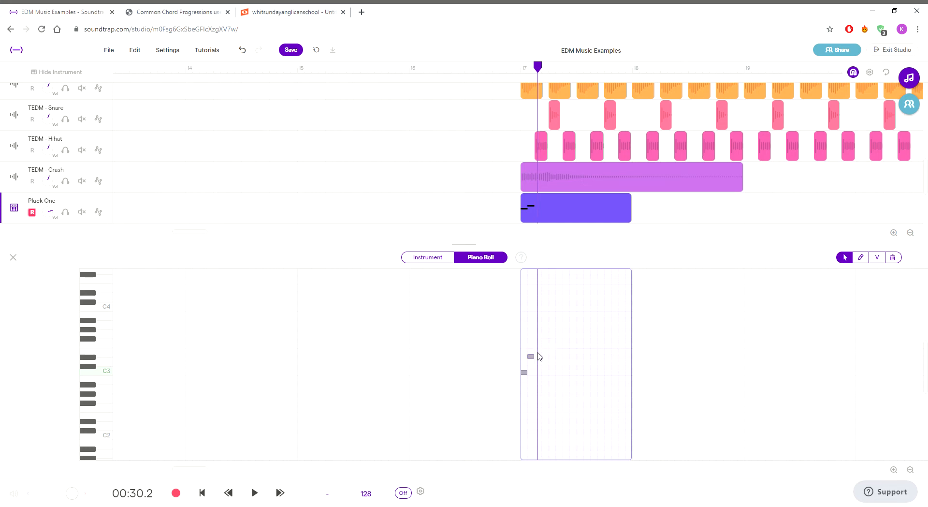
double_click(537, 336)
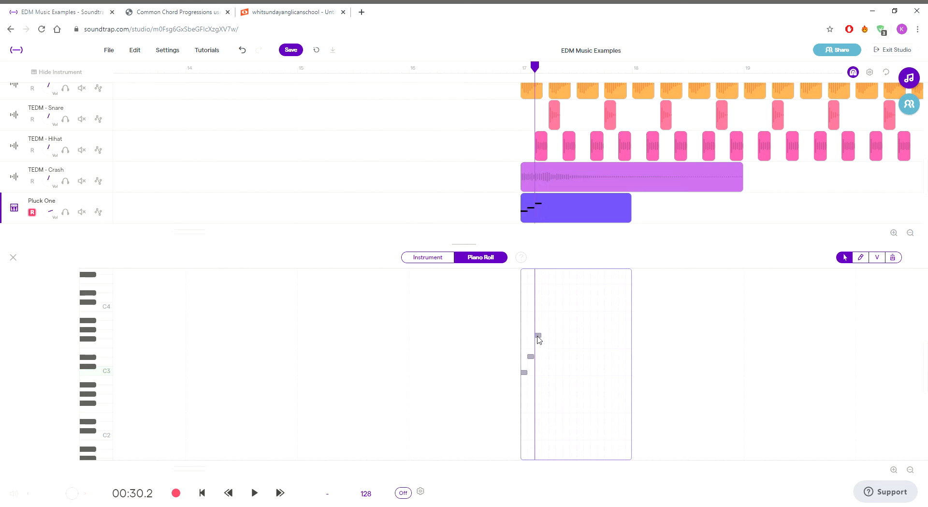
double_click(546, 309)
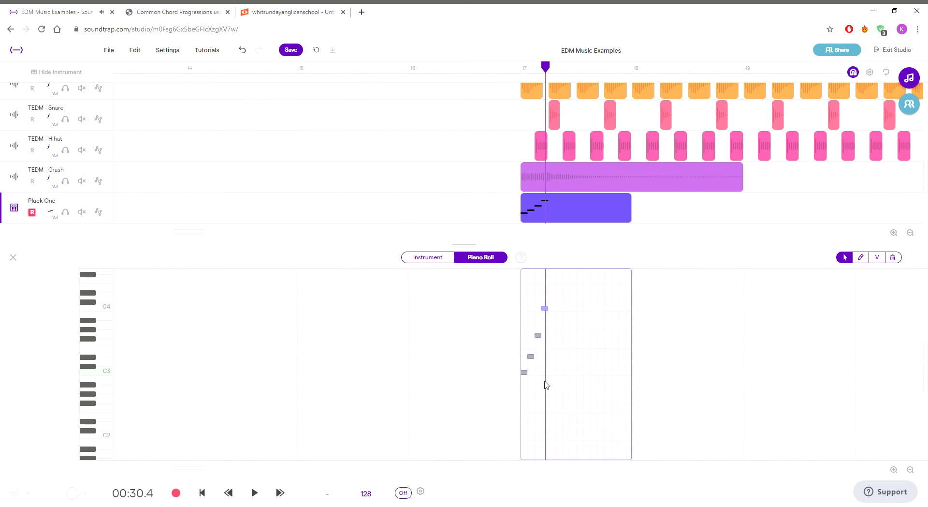
Step: Copy the four-note arpeggio and paste it three times to fill the rest of bar 17
left_click_drag(547, 380, 525, 293)
left_click(548, 331)
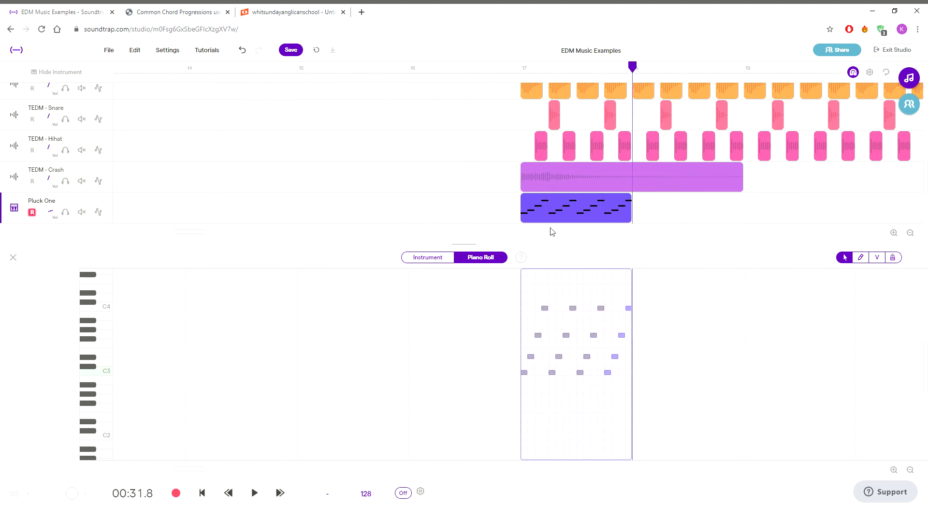
Step: Solo the Pluck One track and play its arpeggio from the start of bar 17
scroll(522, 235, "right", 5)
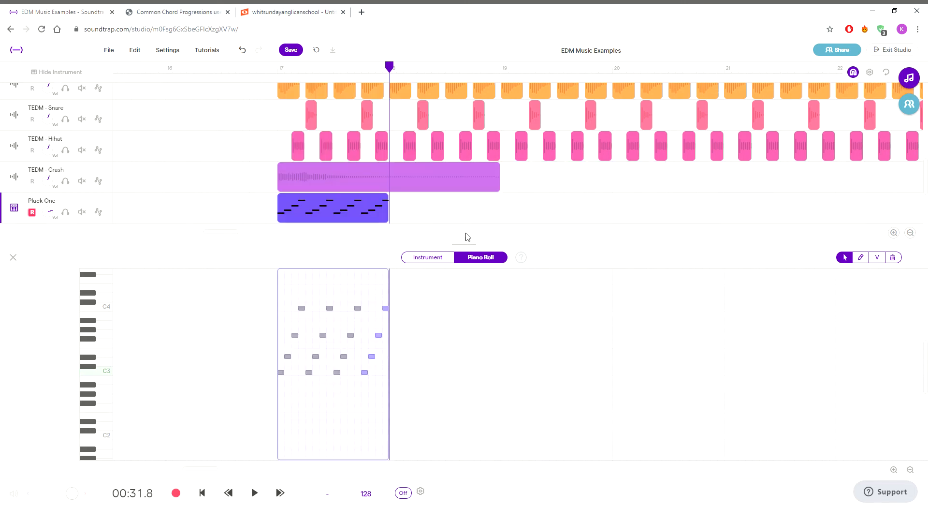
left_click(65, 211)
left_click(274, 213)
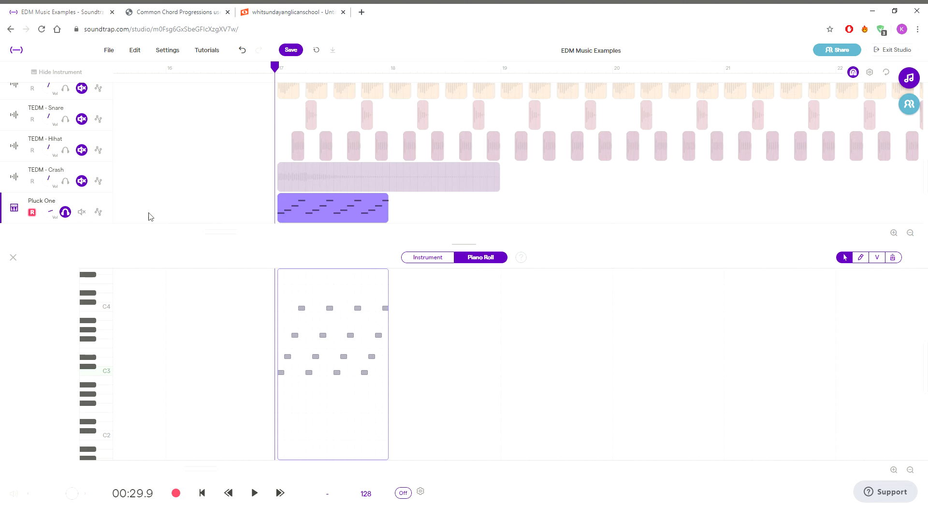
key("space")
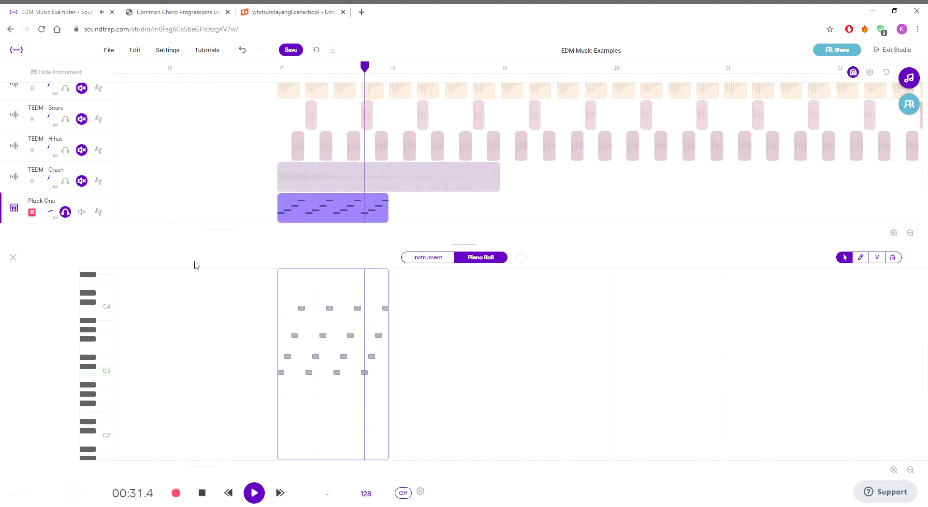
key("space")
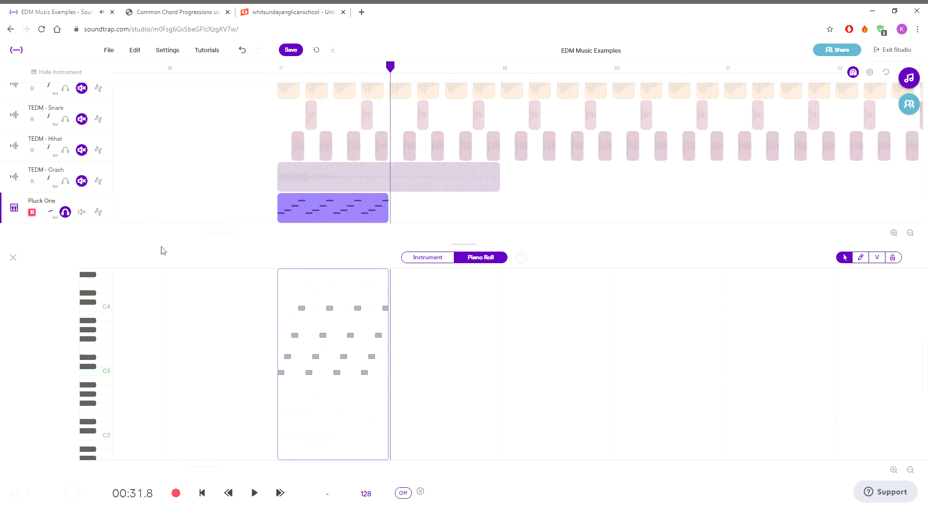
Step: Copy all the arpeggio notes in bar 17 and paste them into bar 18
left_click(389, 277)
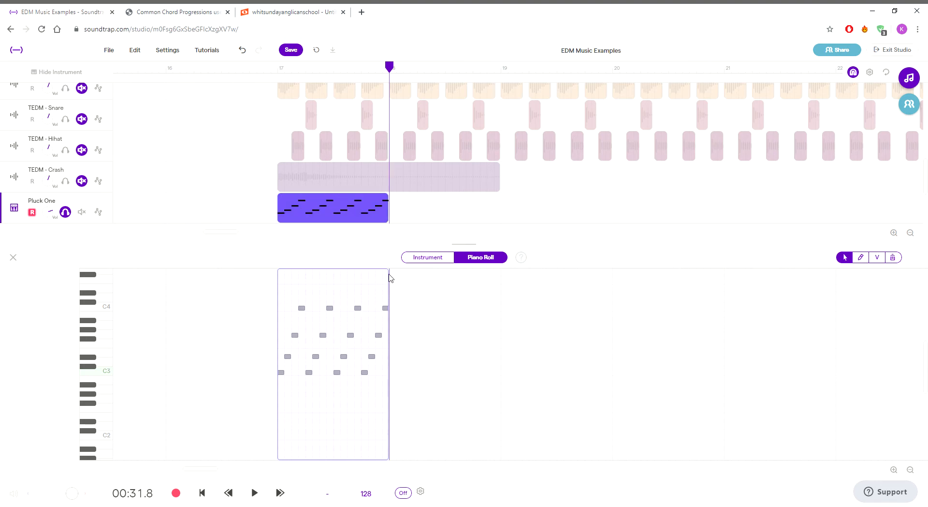
scroll(391, 277, "up", 2)
left_click_drag(385, 349, 281, 443)
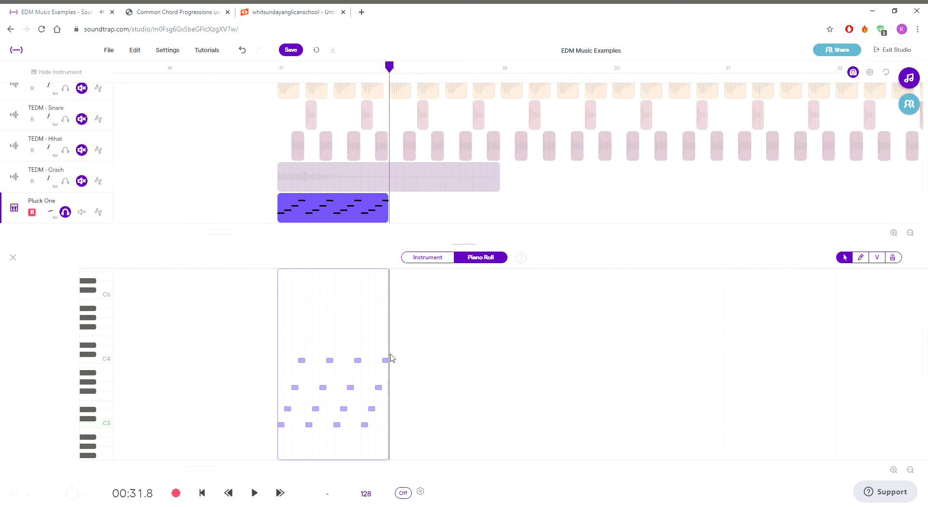
left_click_drag(391, 358, 393, 358)
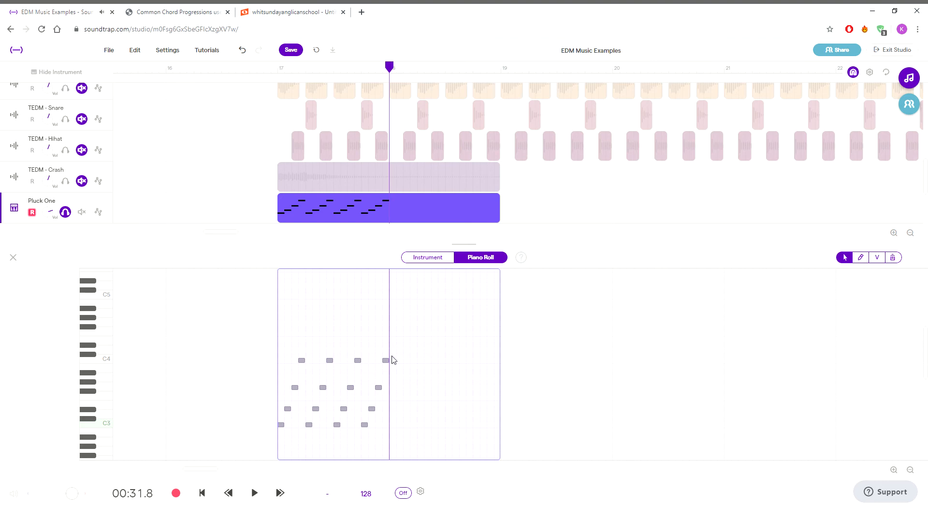
key("ctrl+v")
Step: Raise the four G3 notes in bar 18 by one semitone to Ab3
left_click_drag(401, 379, 500, 397)
key("Up")
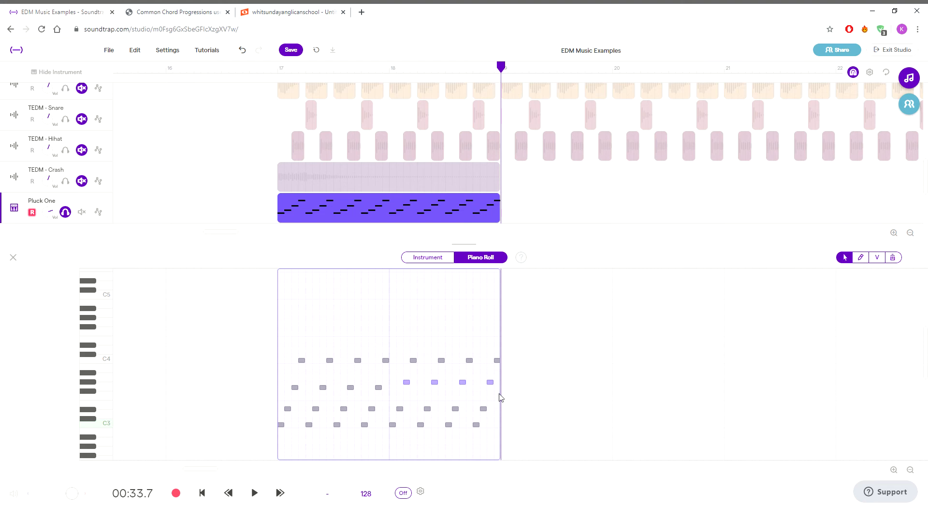
Step: Copy all the arpeggio notes in bar 18 and paste them into bar 19, extending the region to fit
left_click_drag(398, 348, 437, 441)
left_click_drag(393, 353, 501, 436)
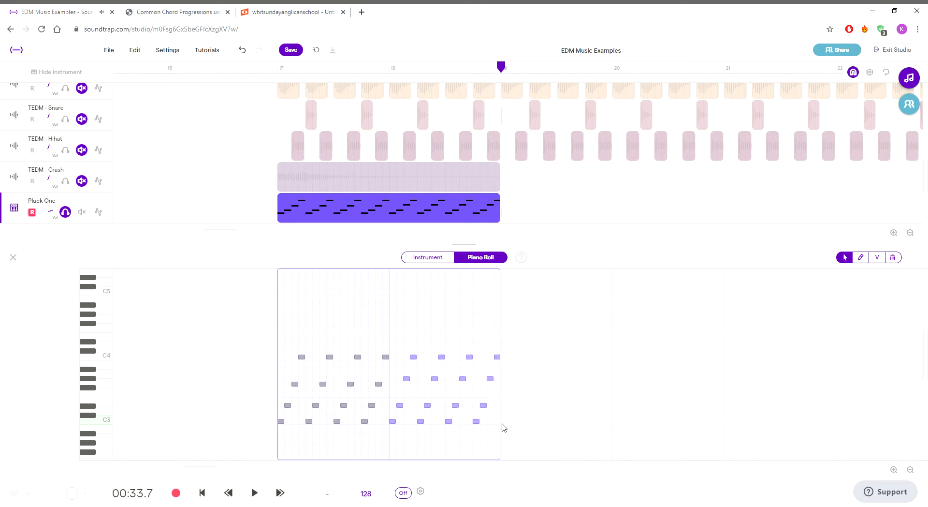
double_click(503, 423)
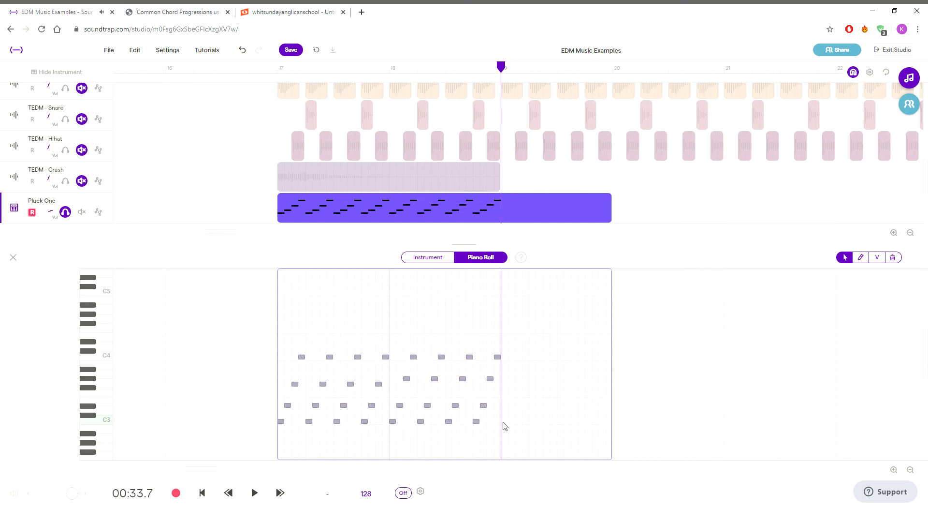
key("ctrl+v")
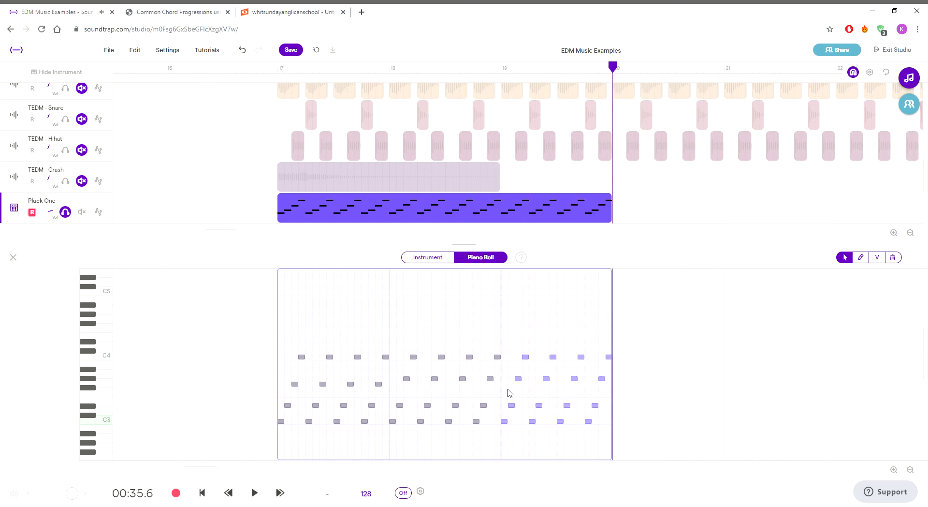
Step: Raise the four Eb3 notes in bar 19 by two semitones to F3
left_click_drag(506, 397, 608, 412)
key("Up")
key("Up")
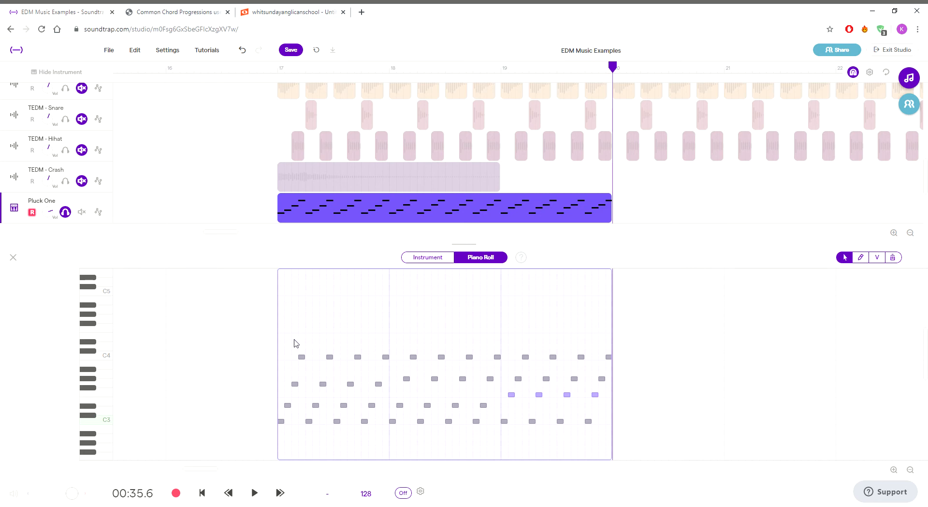
Step: Play the soloed arpeggio from the start of bar 17 through bar 19
left_click(285, 340)
left_click(279, 341)
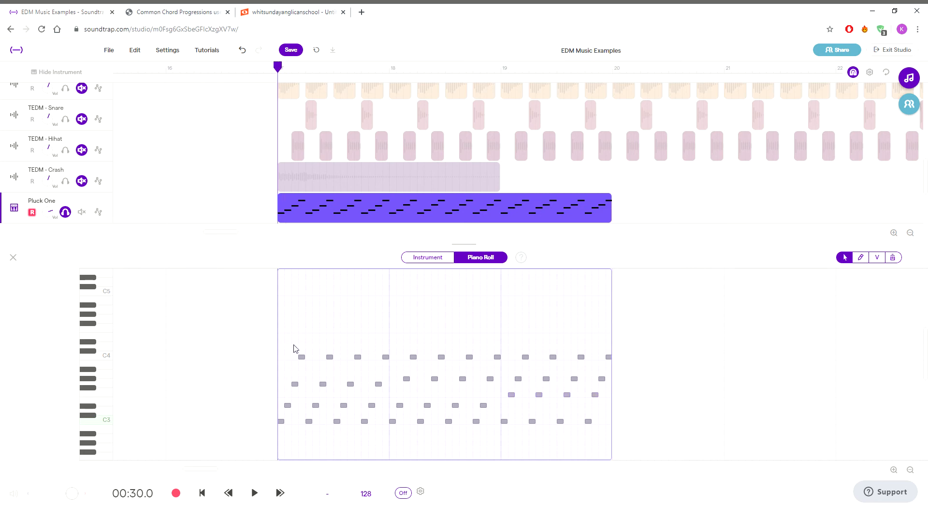
key("space")
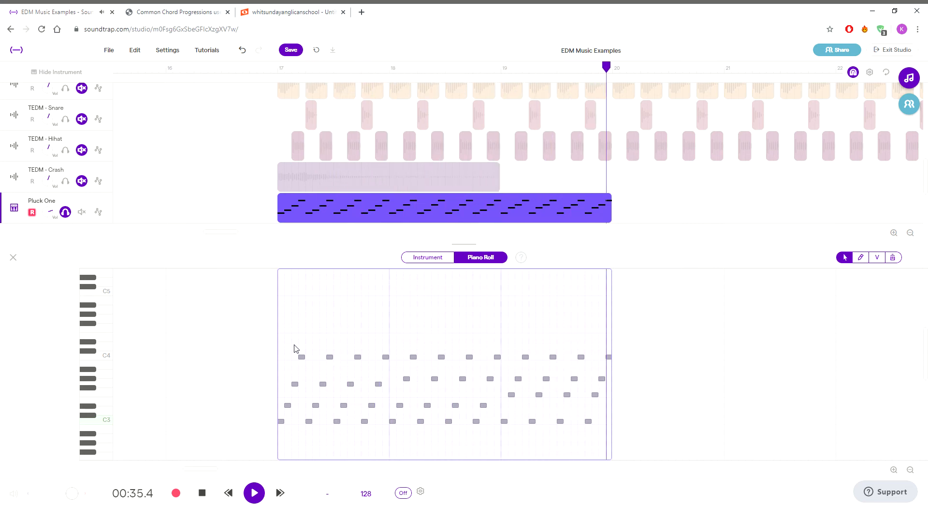
key("space")
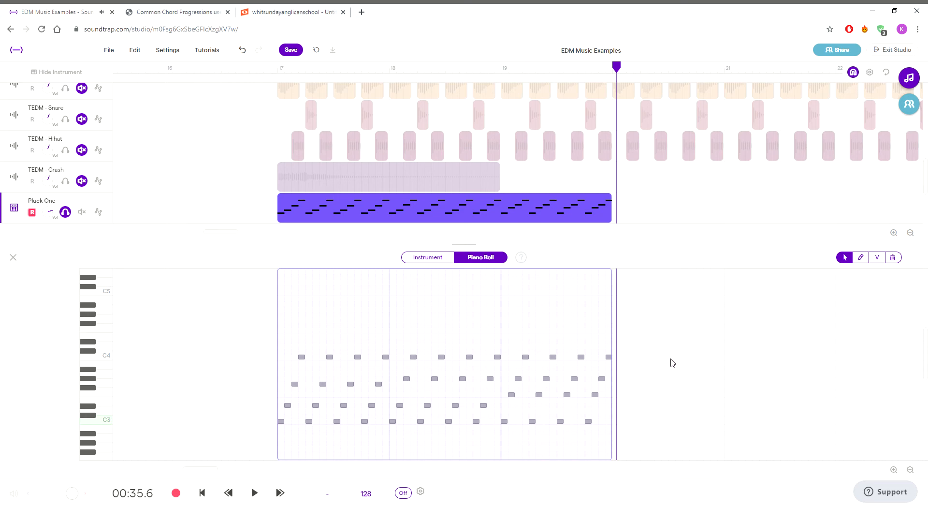
Step: Copy all the arpeggio notes in bar 19 and paste them into bar 20, extending the region to fit
left_click(612, 344)
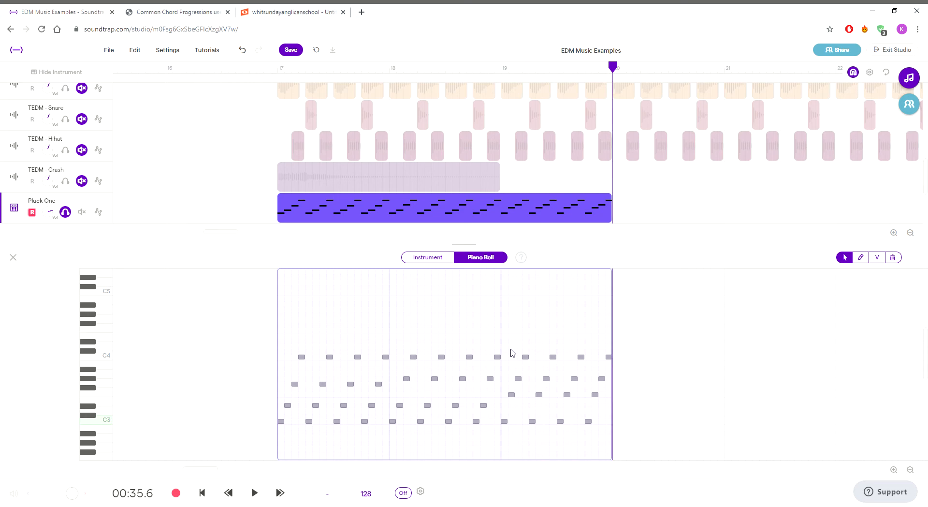
left_click_drag(506, 352, 619, 443)
left_click(616, 423)
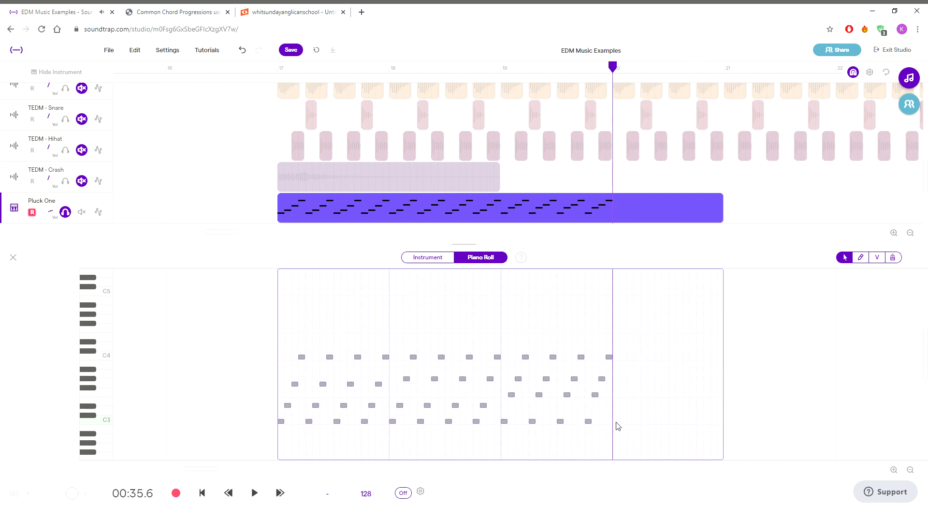
key("ctrl+v")
Step: Lower the C3 and C4 notes in bar 20 by two semitones each, to Bb2 and Bb3
left_click_drag(614, 417, 706, 428)
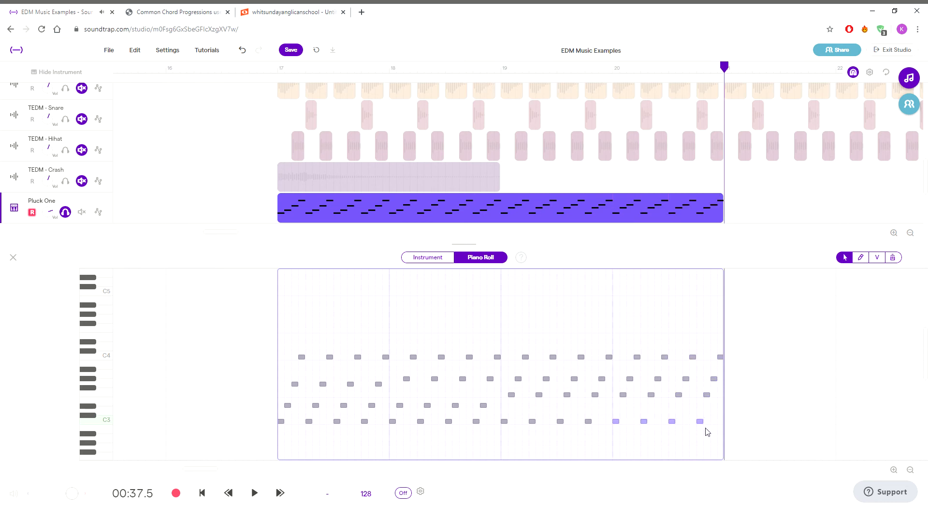
key("Down")
key("Down")
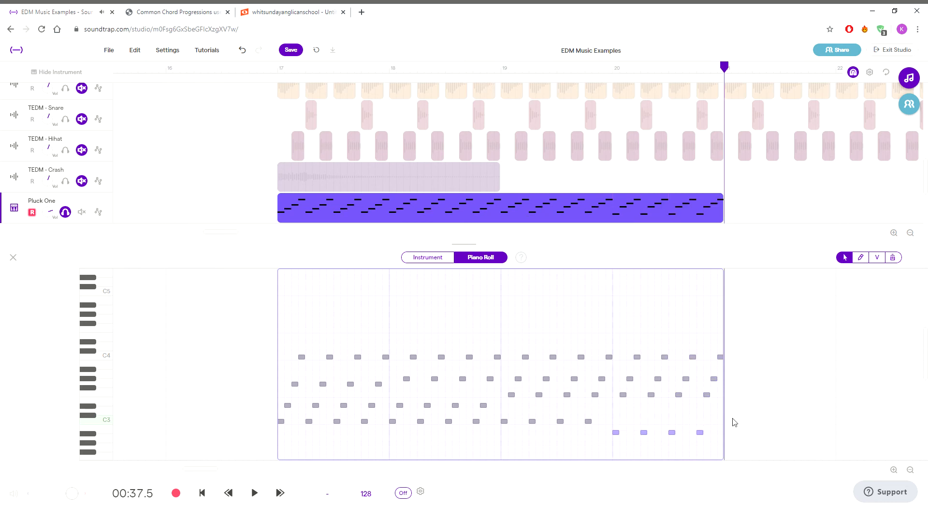
left_click_drag(628, 333, 725, 367)
key("Down")
key("Down")
Step: Lower the four Ab3 notes in bar 20 by three semitones to F3
left_click_drag(623, 374, 725, 387)
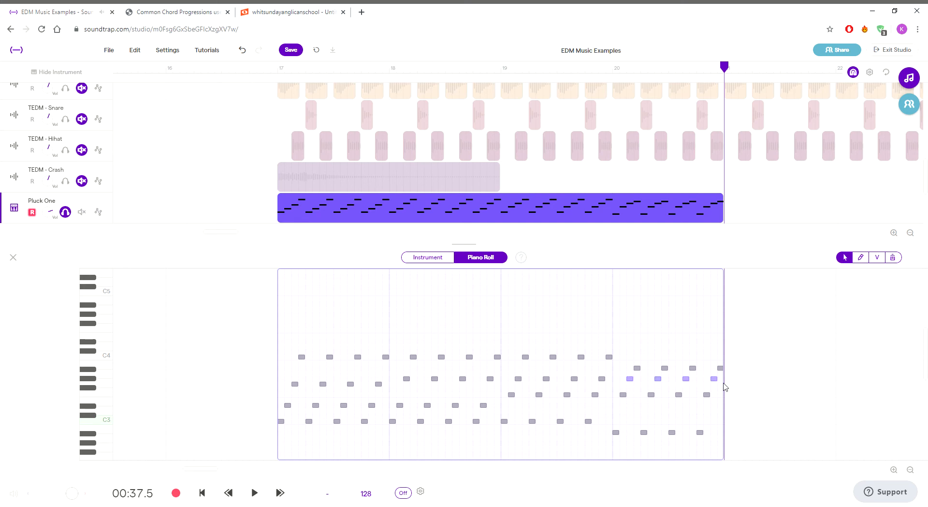
scroll(724, 386, "down", 1)
key("Down")
key("Down")
key("Down")
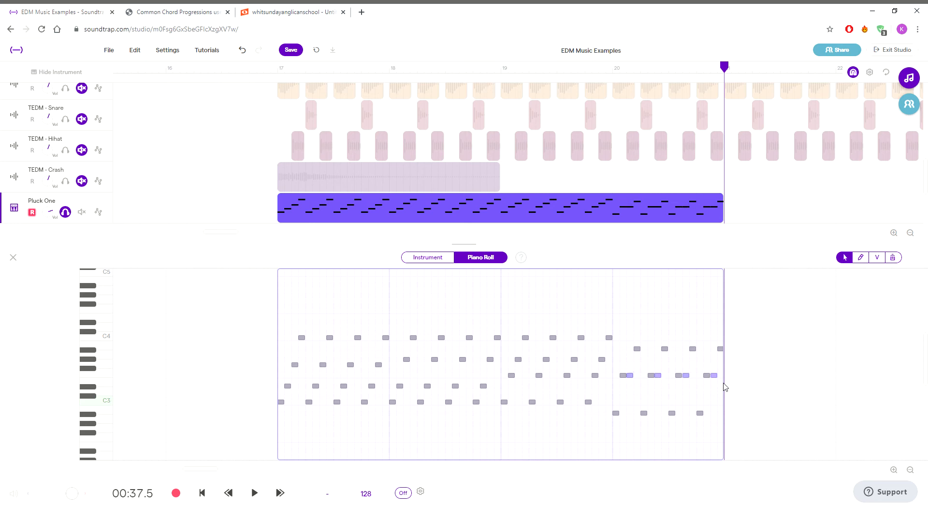
Step: Lower the second note of each four-note group in bar 20 by three semitones from F3 to D3
left_click(623, 376)
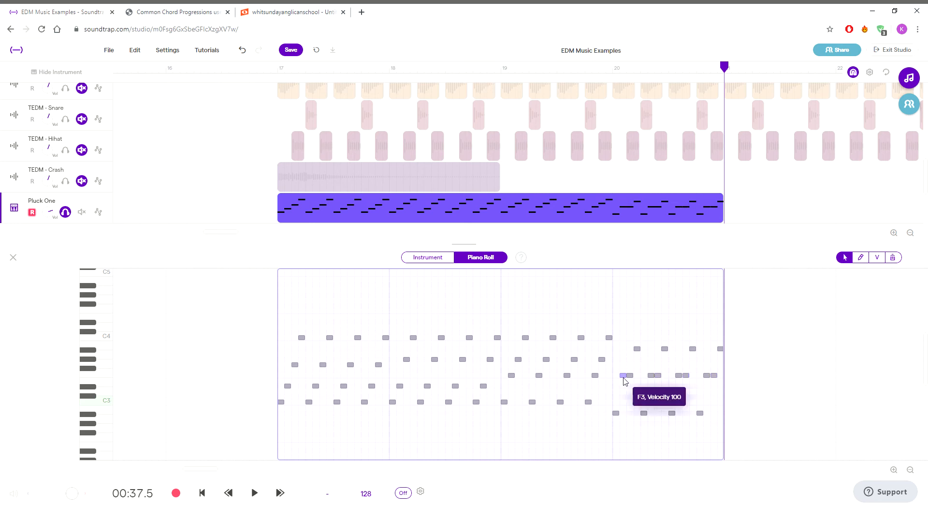
scroll(620, 379, "down", 1)
key("Down")
key("Down")
key("Down")
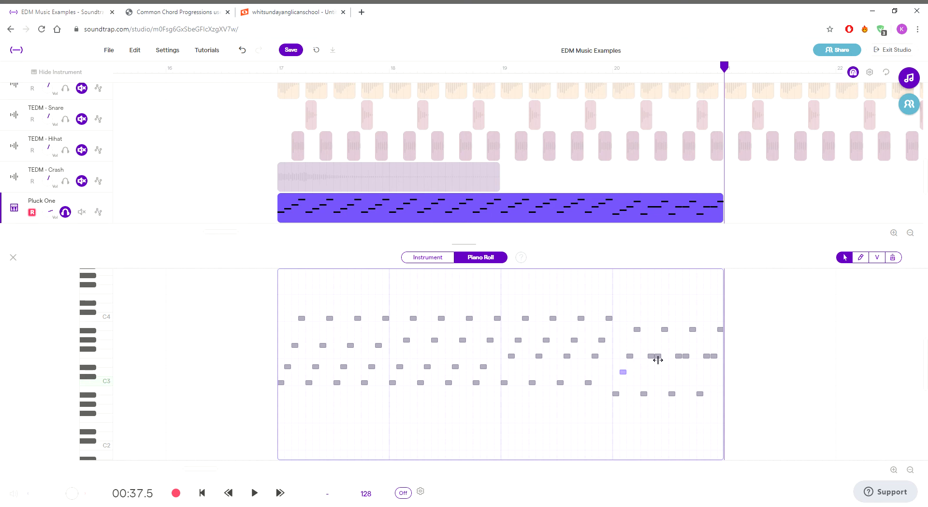
key("Down")
key("Down")
key("Down")
key("Down")
key("Down")
key("Down")
left_click(706, 356)
key("Down")
key("Down")
key("Down")
left_click(714, 356)
left_click(720, 329)
Step: Play the four-bar arpeggio from the start of bar 17, then stop playback
left_click(269, 312)
left_click(279, 315)
key("space")
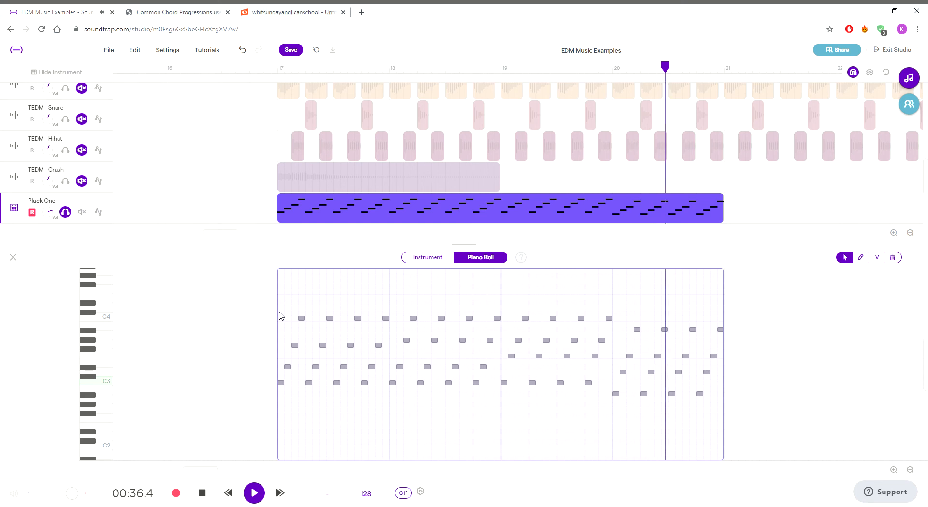
left_click(206, 491)
Step: Close the piano roll, move the Pluck One region to start at bar 25 and loop it up to bar 33
left_click(13, 257)
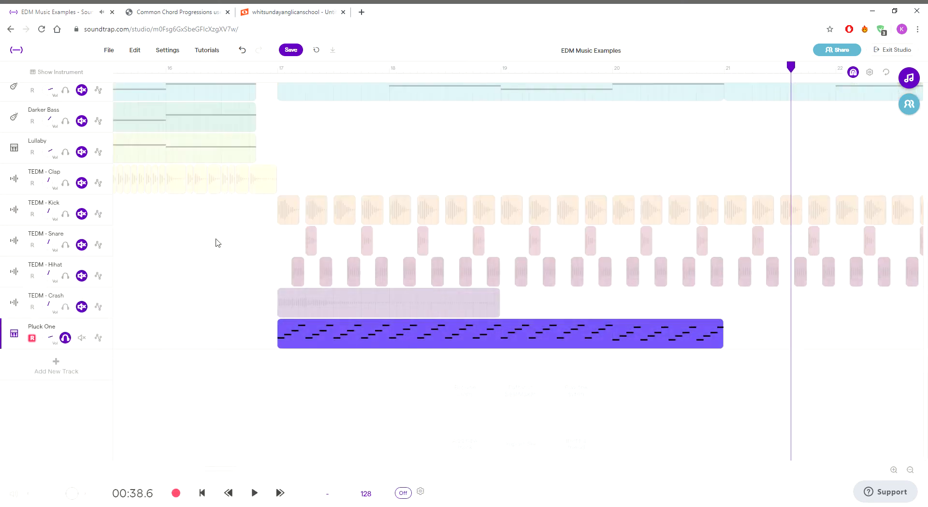
left_click(910, 470)
left_click(910, 470)
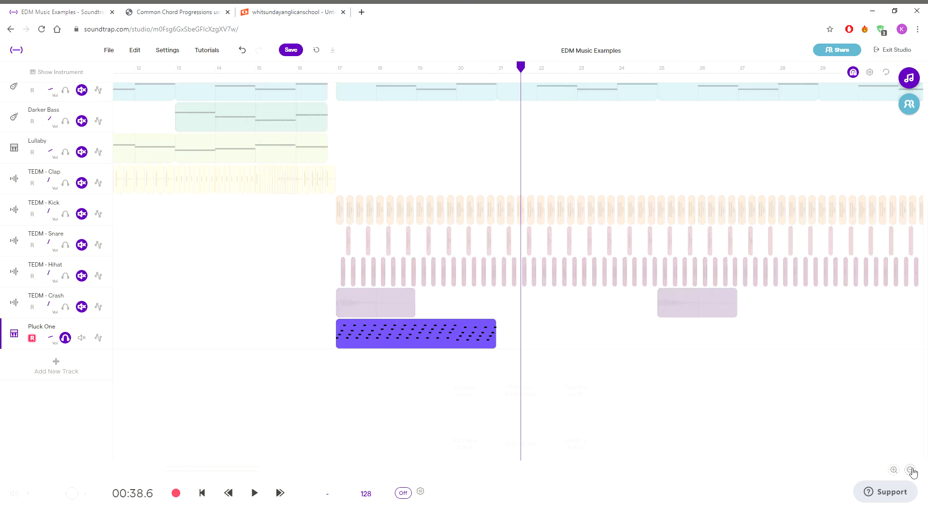
left_click(910, 470)
scroll(731, 399, "up", 3)
left_click_drag(445, 428, 653, 424)
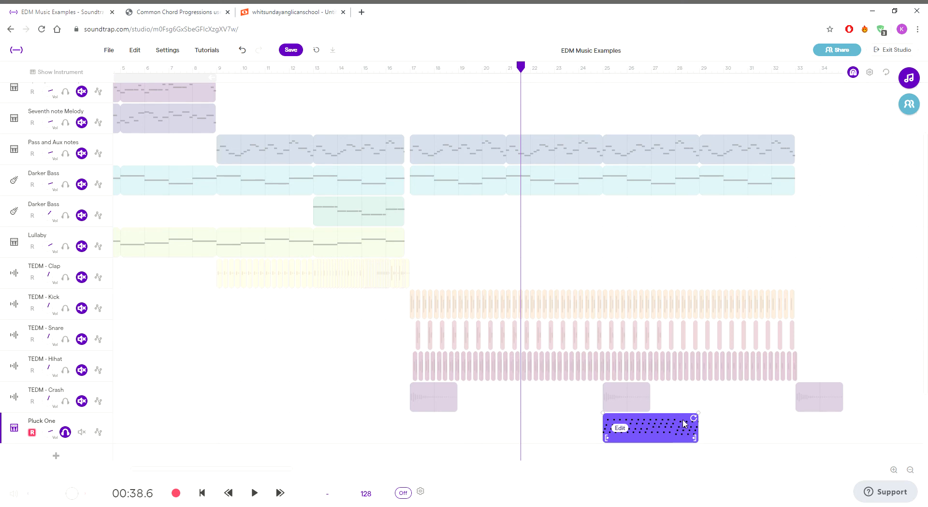
left_click_drag(693, 418, 795, 419)
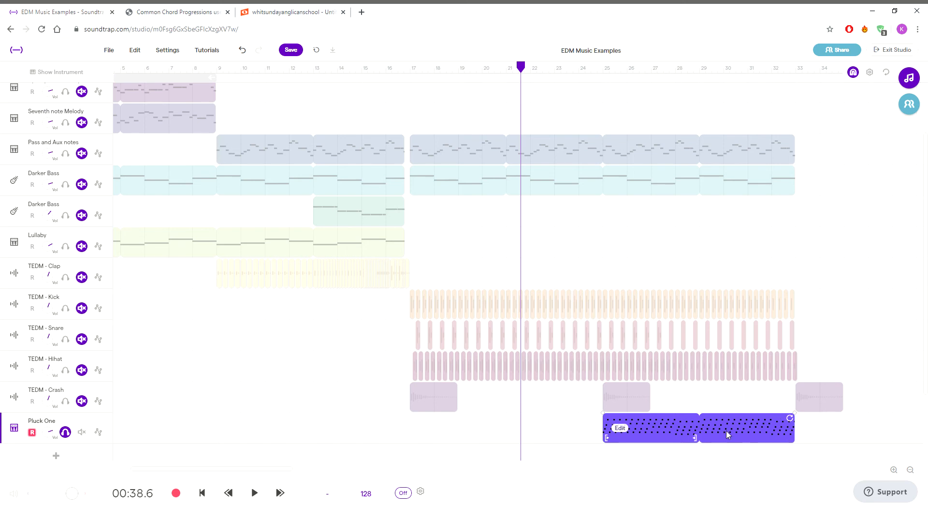
Step: Switch solo from Pluck One to the Pass and Aux notes track and play it from bar 17
left_click(604, 434)
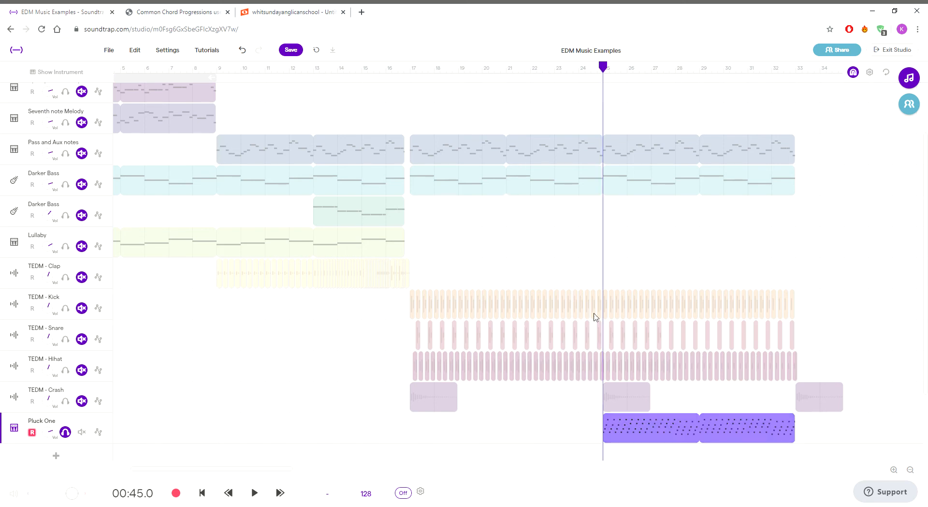
left_click(65, 431)
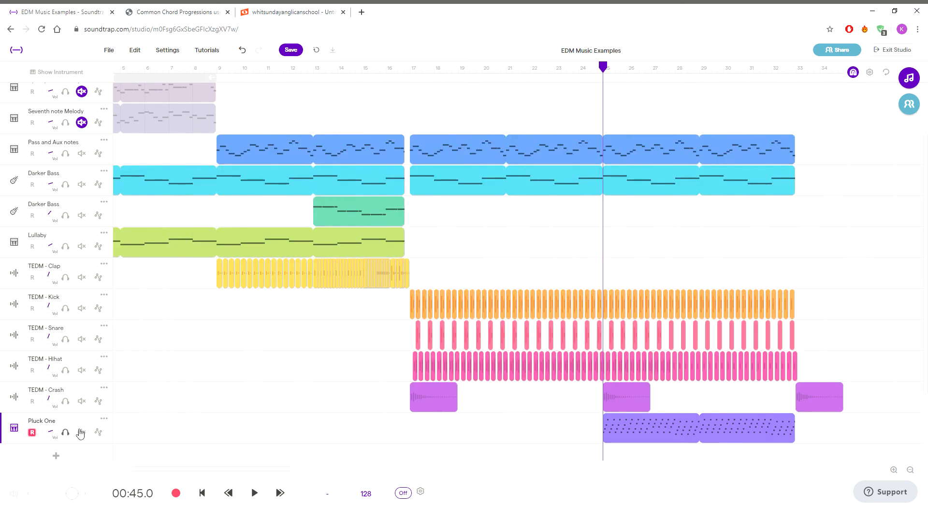
scroll(279, 211, "up", 2)
scroll(279, 211, "up", 1)
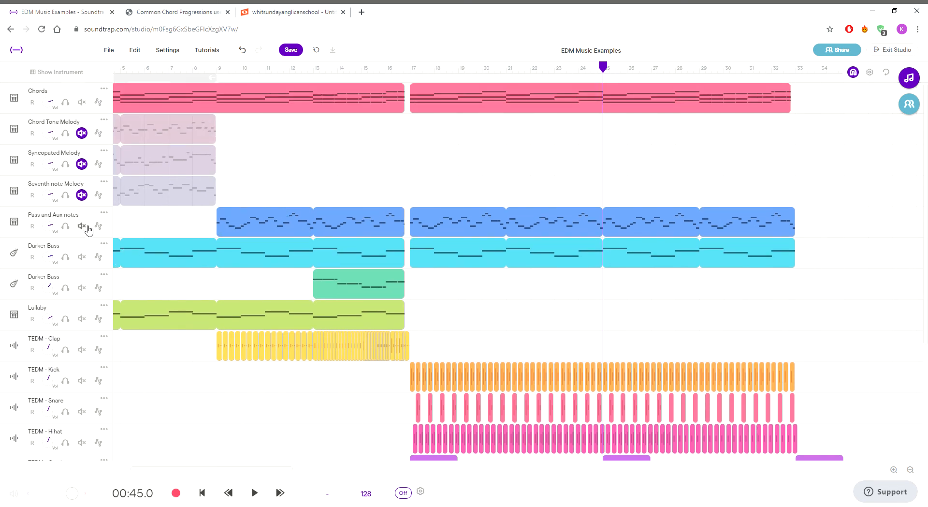
left_click(556, 222)
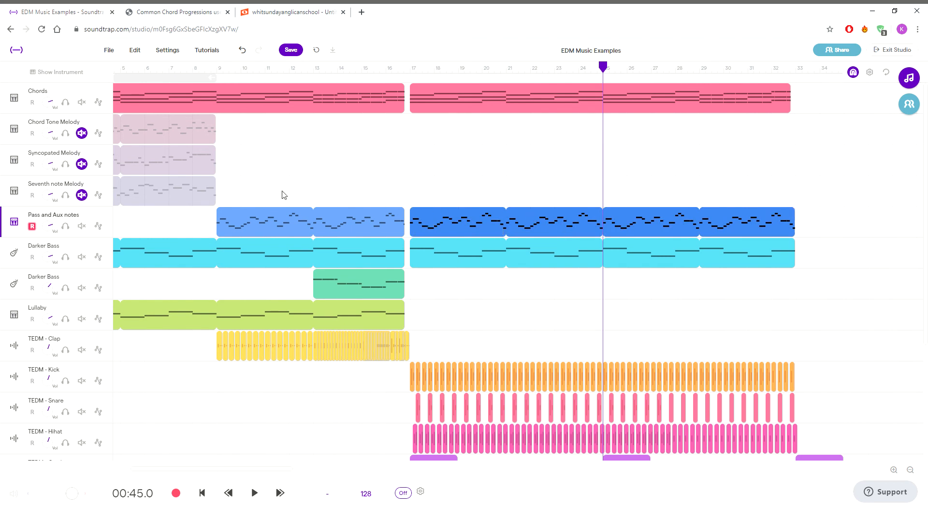
left_click(65, 226)
left_click(411, 185)
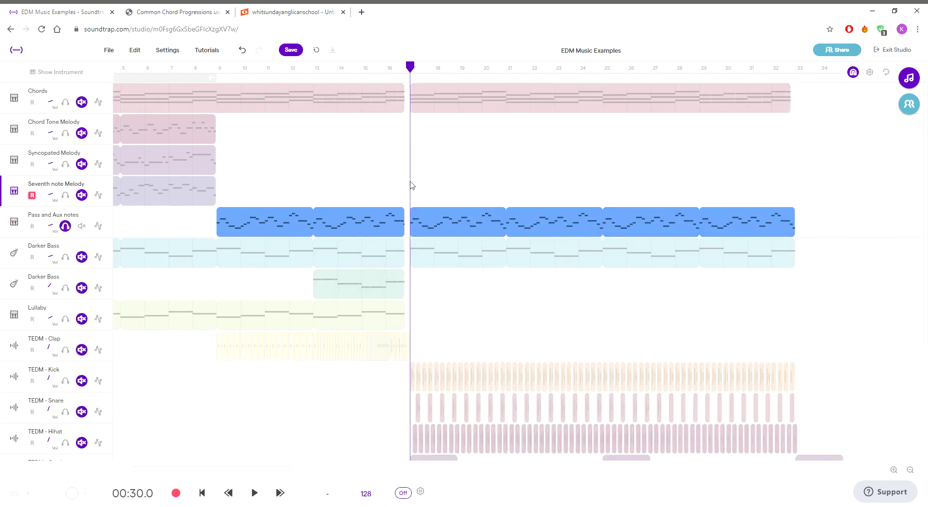
key("space")
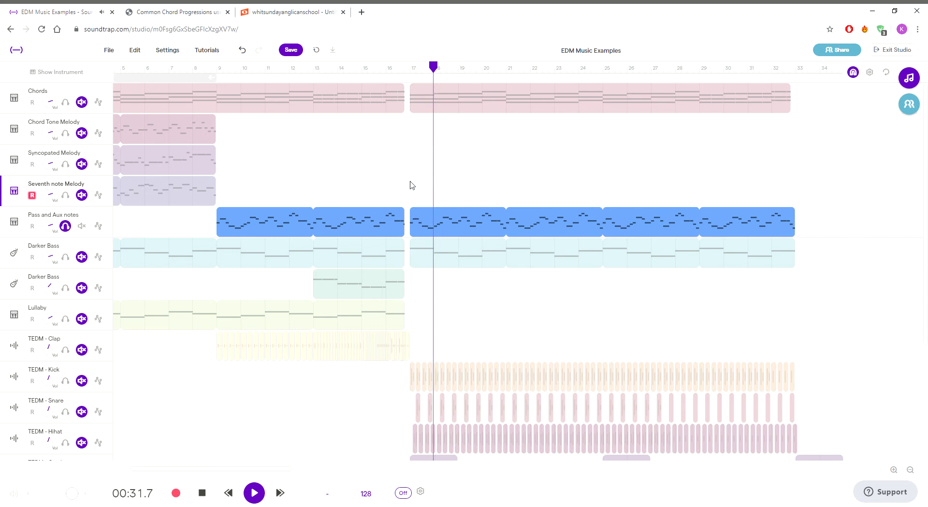
key("space")
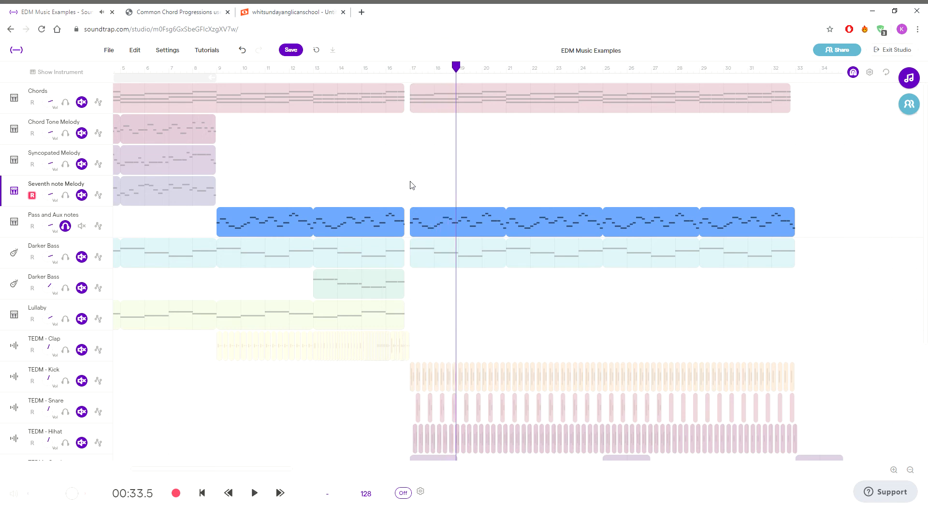
Step: Duplicate the Pass and Aux notes track and delete the copy's regions in bars 9 to 16
left_click(414, 197)
left_click(410, 200)
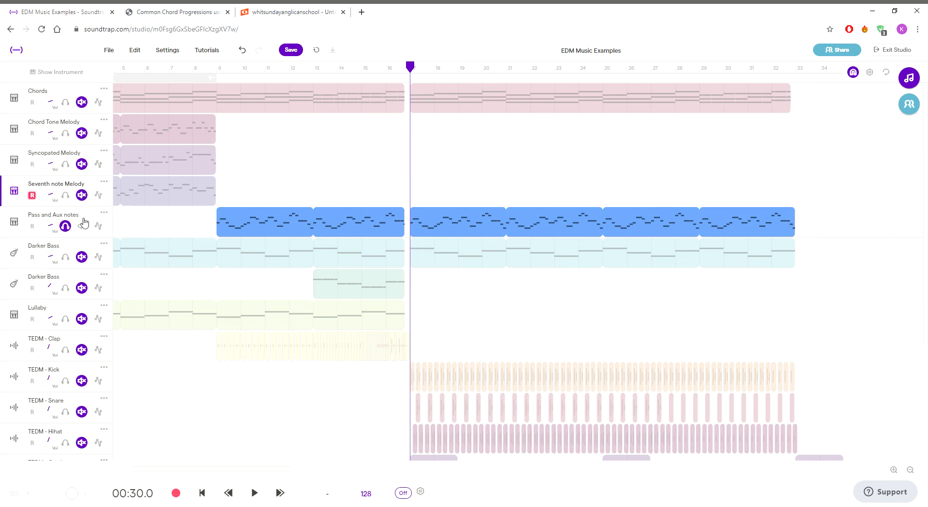
left_click(106, 217)
left_click(150, 246)
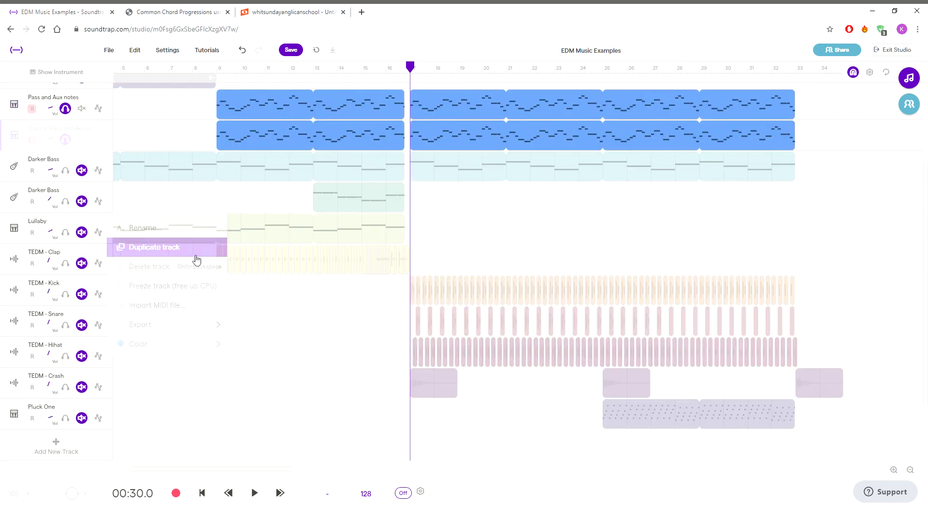
scroll(449, 164, "up", 4)
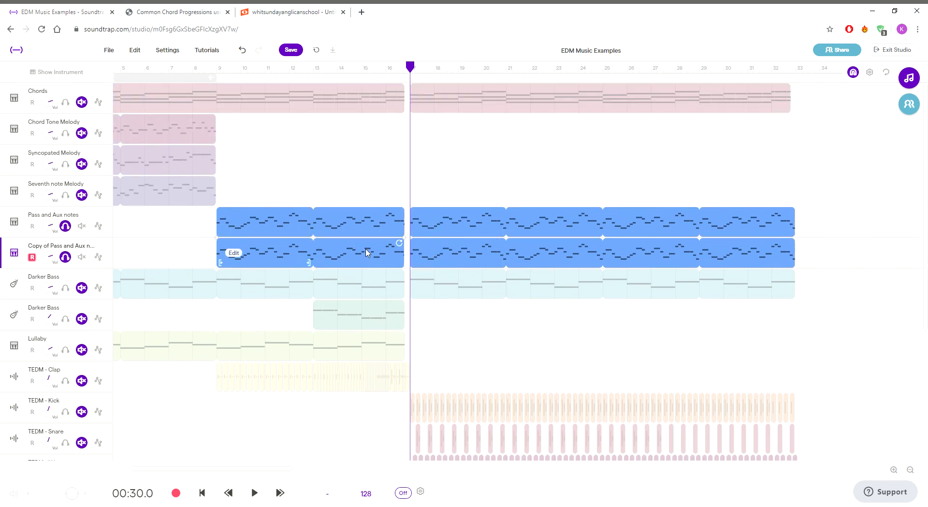
left_click(368, 253)
key("Delete")
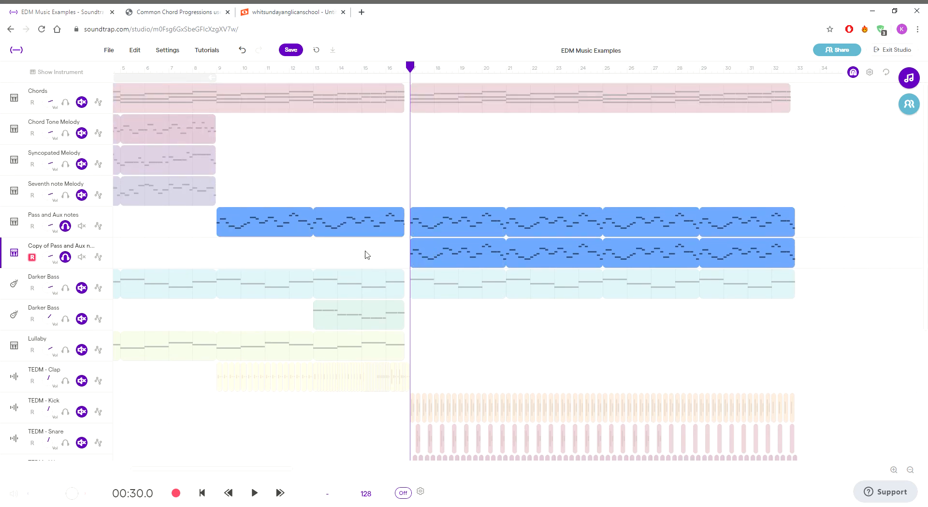
Step: Open the copied Pass and Aux notes track's instrument and browse the Synths presets down to the end of the list
left_click(468, 255)
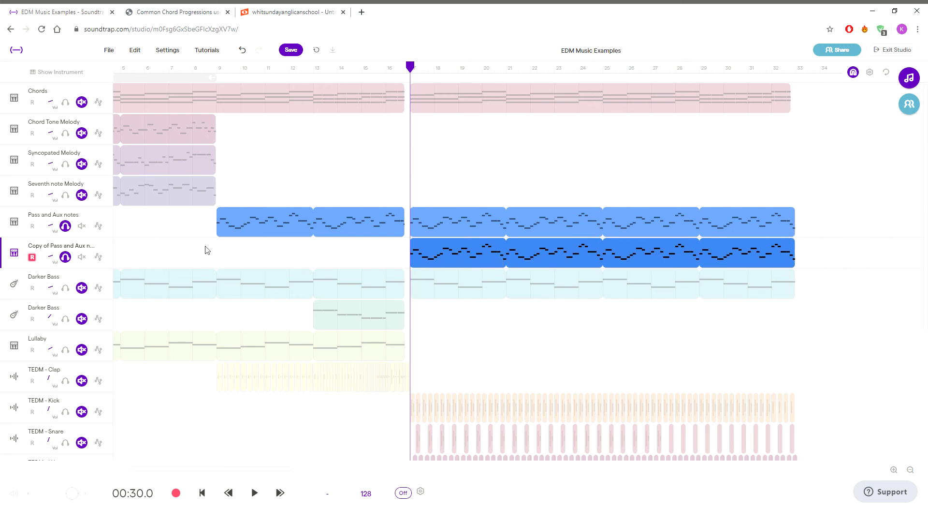
mouse_move(444, 258)
left_click(426, 252)
left_click(445, 260)
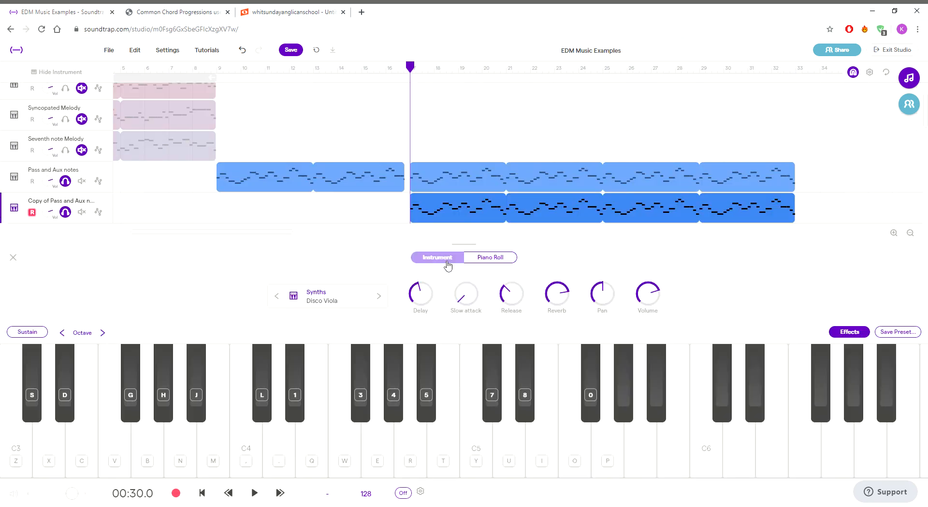
left_click(381, 296)
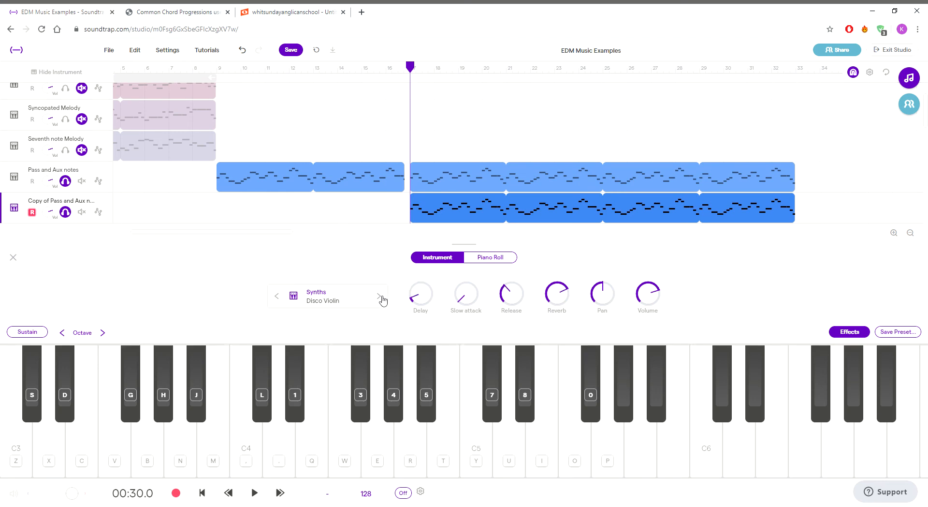
left_click(381, 297)
left_click(360, 298)
scroll(560, 308, "down", 5)
scroll(566, 315, "down", 5)
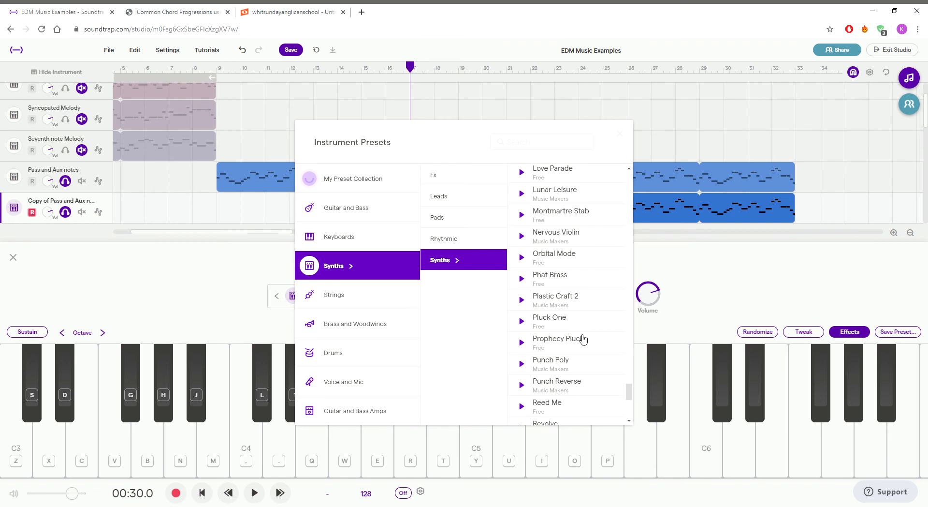
scroll(583, 340, "down", 2)
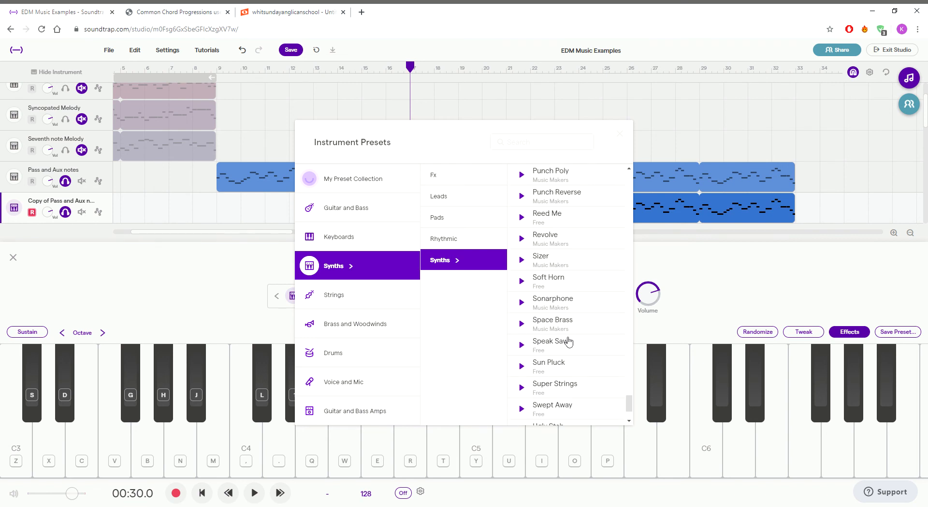
scroll(568, 325, "down", 1)
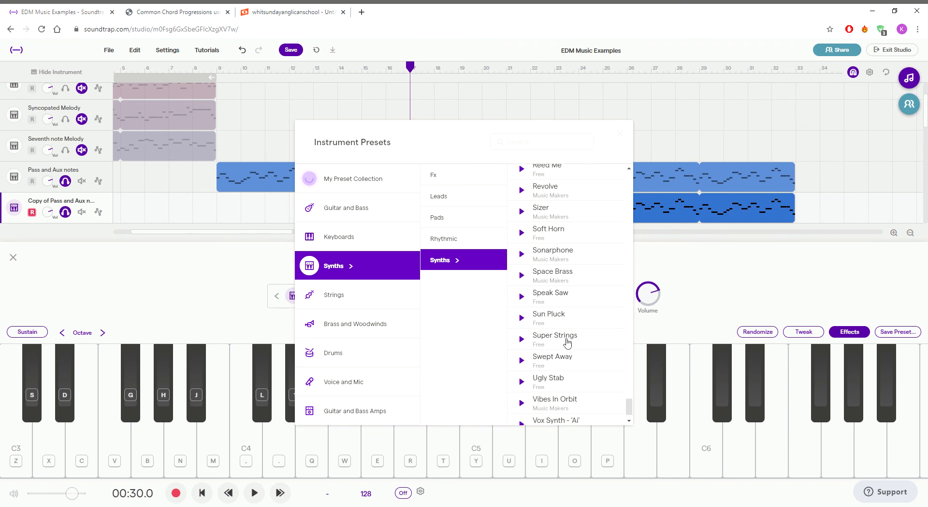
scroll(560, 391, "down", 1)
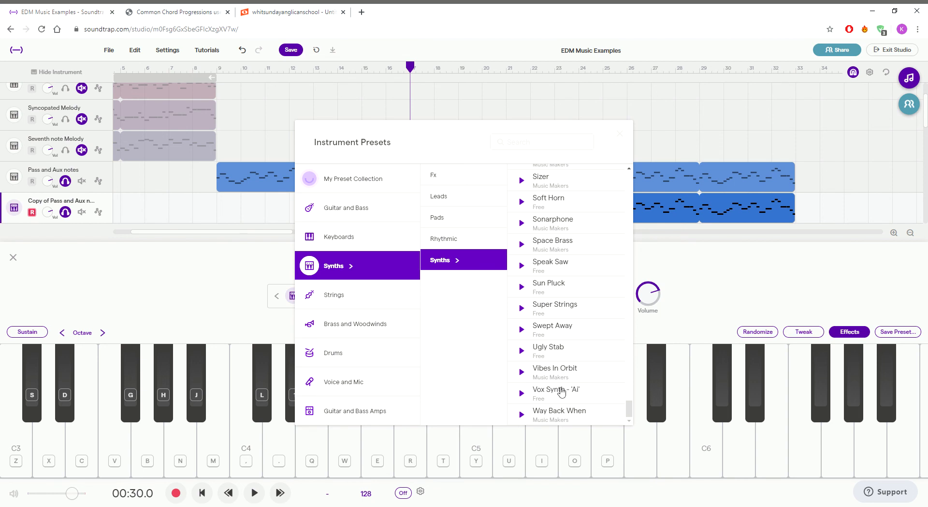
Step: Try the Swept Away and Sun Pluck presets on the copied melody track
left_click(555, 334)
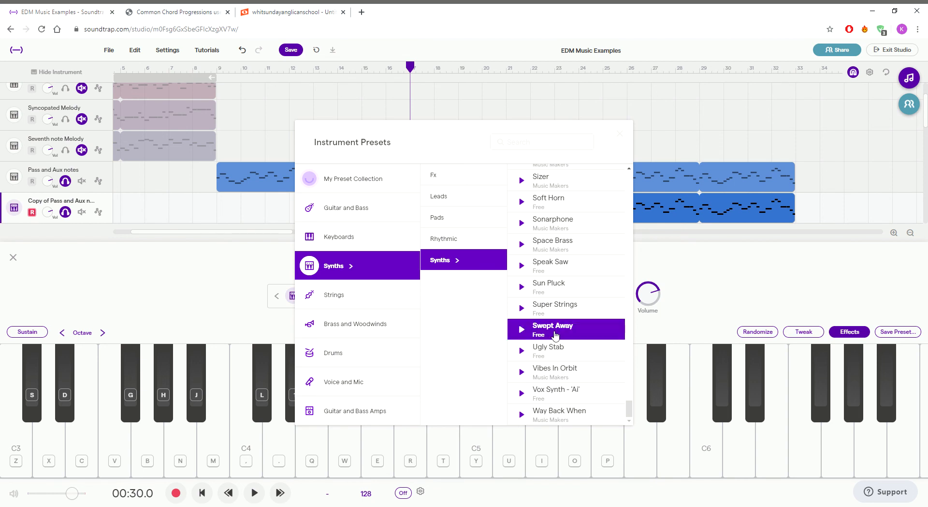
scroll(561, 309, "up", 3)
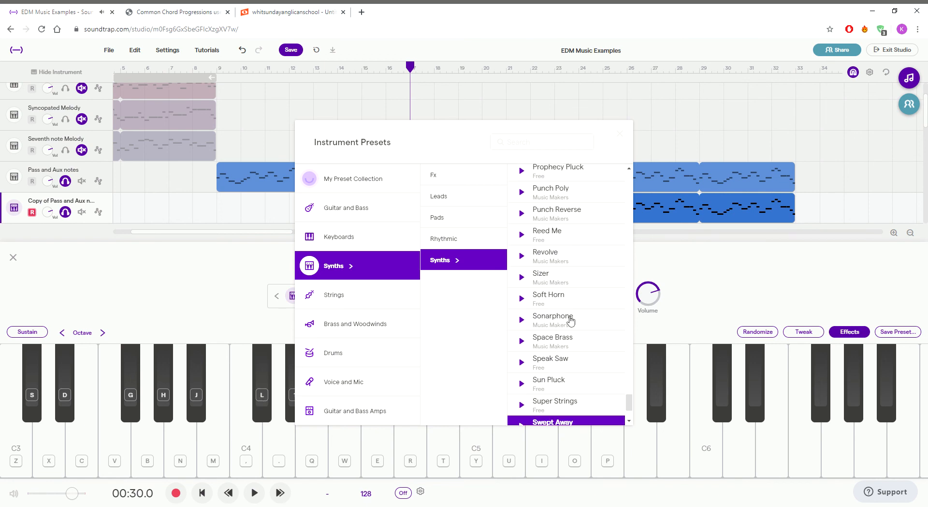
left_click(547, 383)
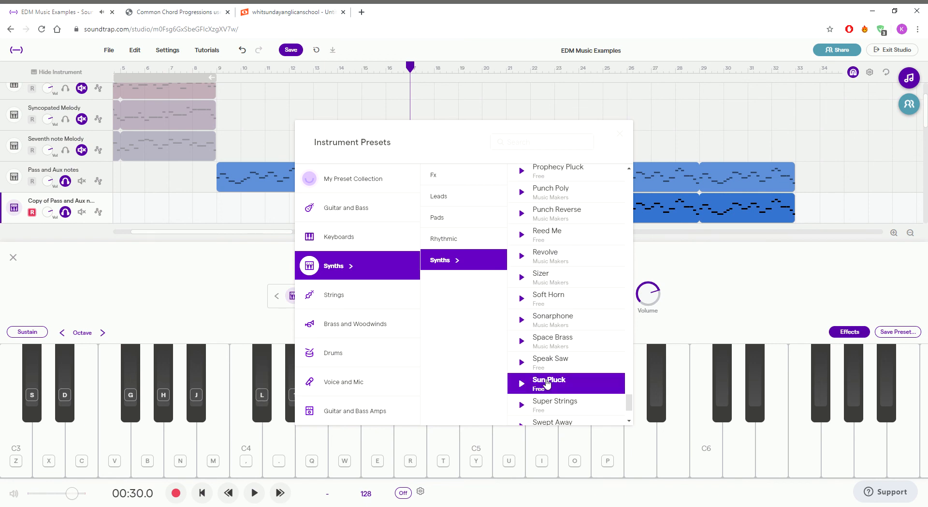
Step: Set the copied track's instrument to the Punch Poly synth, try a note and close the preset browser
scroll(556, 363, "up", 3)
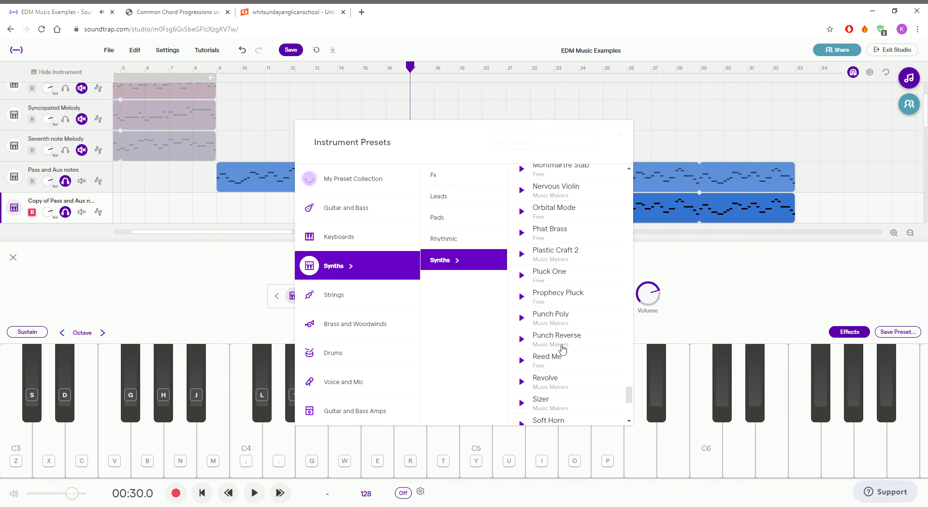
left_click(564, 341)
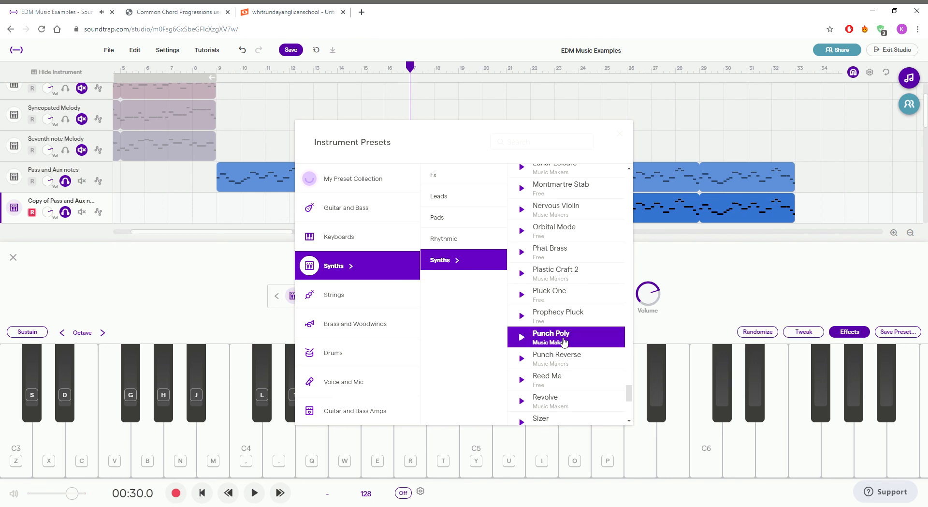
key("l")
left_click(620, 134)
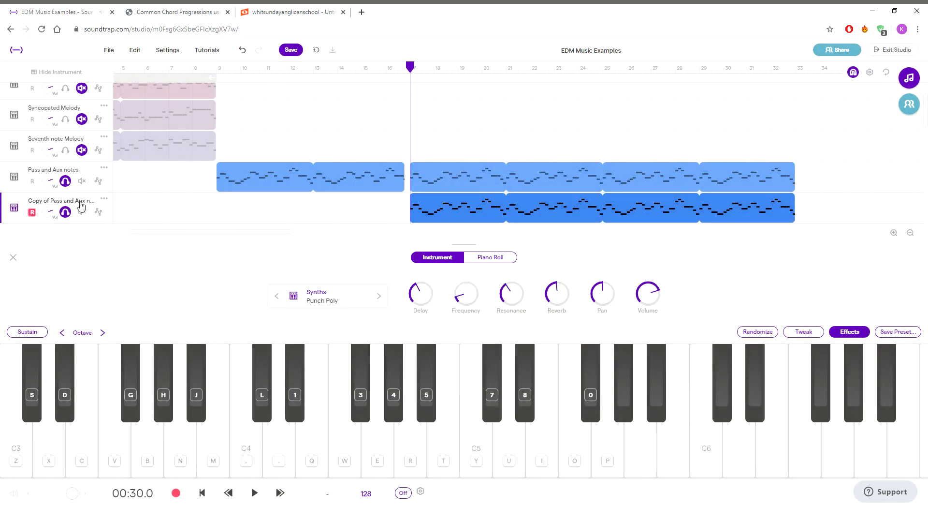
Step: Play the two layered melody tracks from bar 17, stop, and close the instrument view with the playhead back at bar 17
key("space")
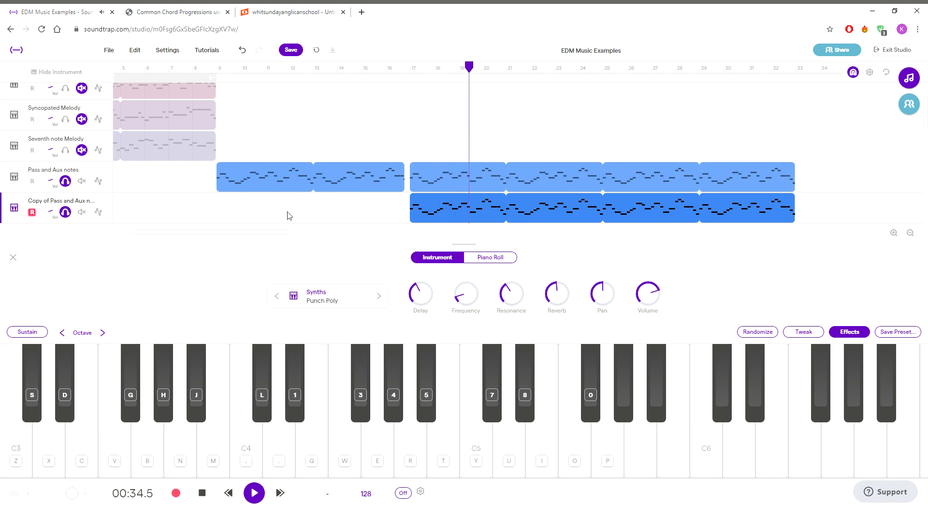
key("space")
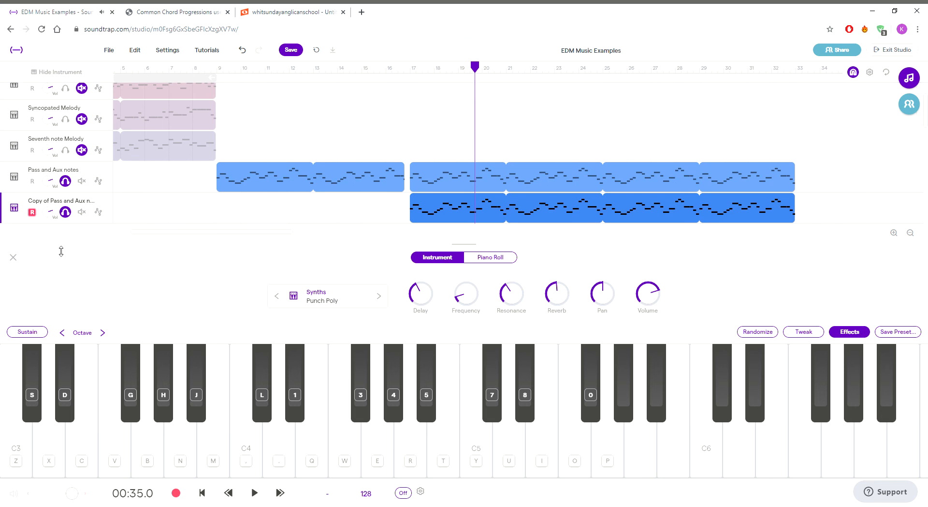
left_click(14, 257)
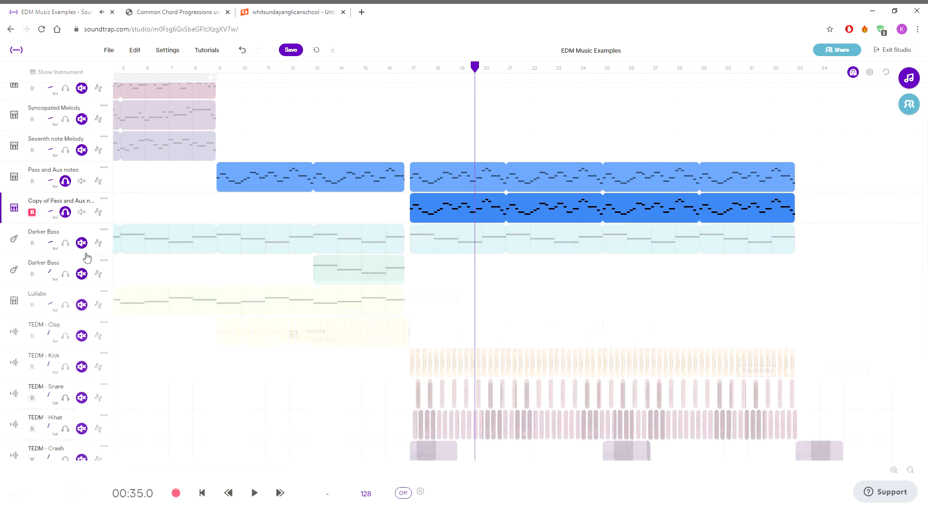
left_click(410, 147)
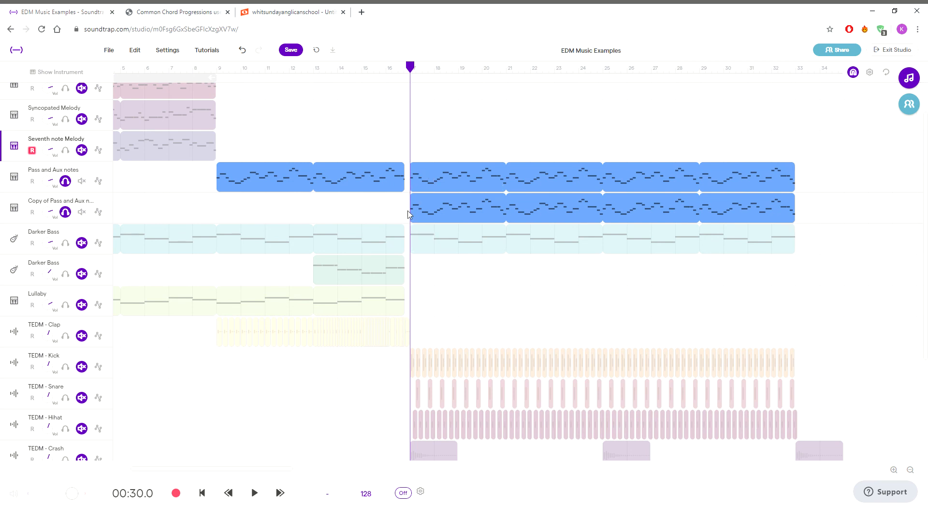
Step: Turn off solo on the Pass and Aux notes track and its copy
mouse_move(426, 173)
mouse_move(455, 213)
scroll(552, 283, "down", 1)
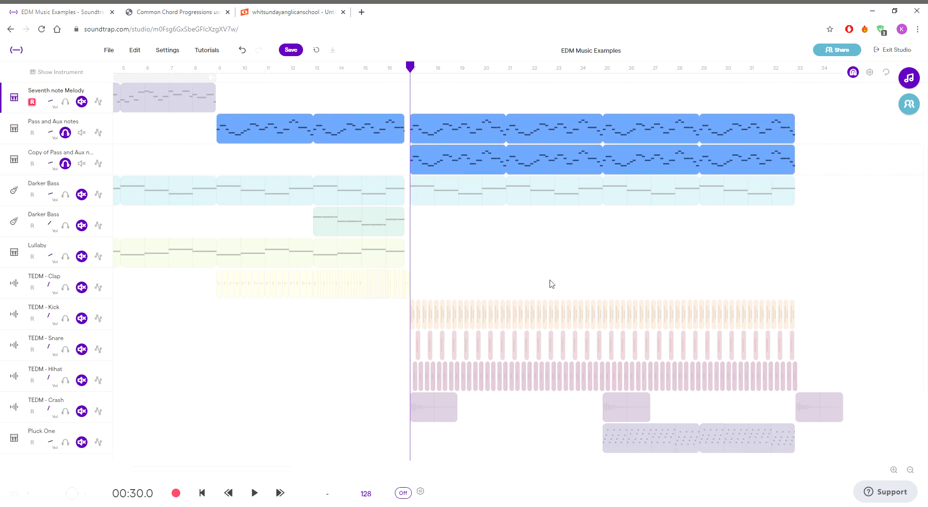
left_click(65, 132)
left_click(66, 163)
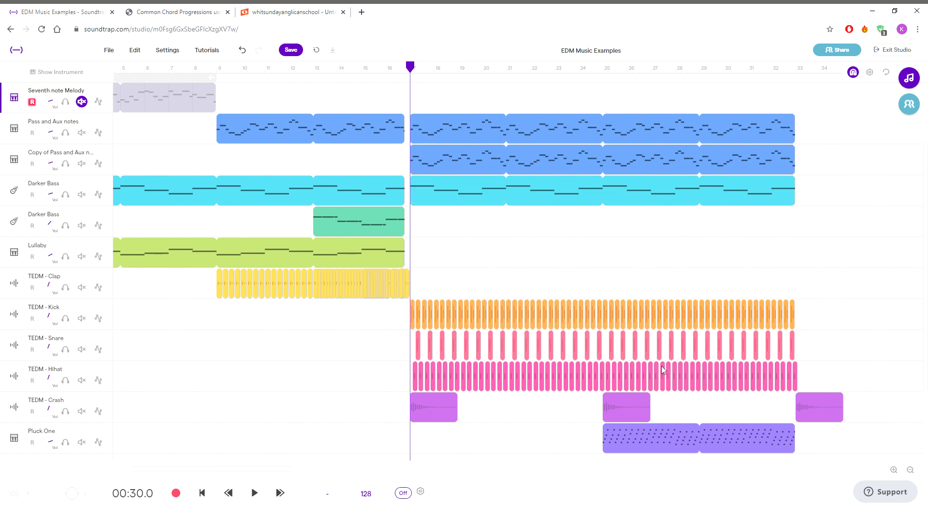
Step: Play the full arrangement from bar 13 and follow it through the drop to the Pluck One entry at bar 25
scroll(663, 370, "down", 3)
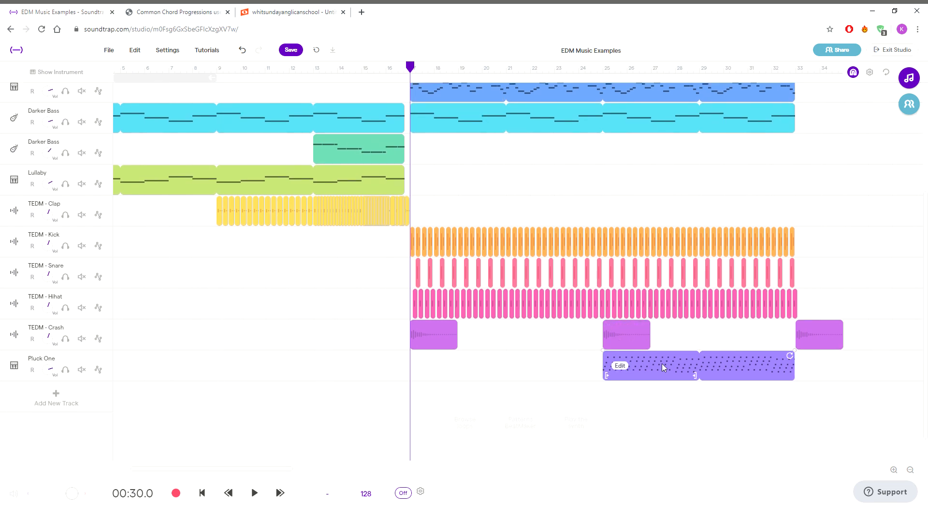
scroll(689, 333, "up", 7)
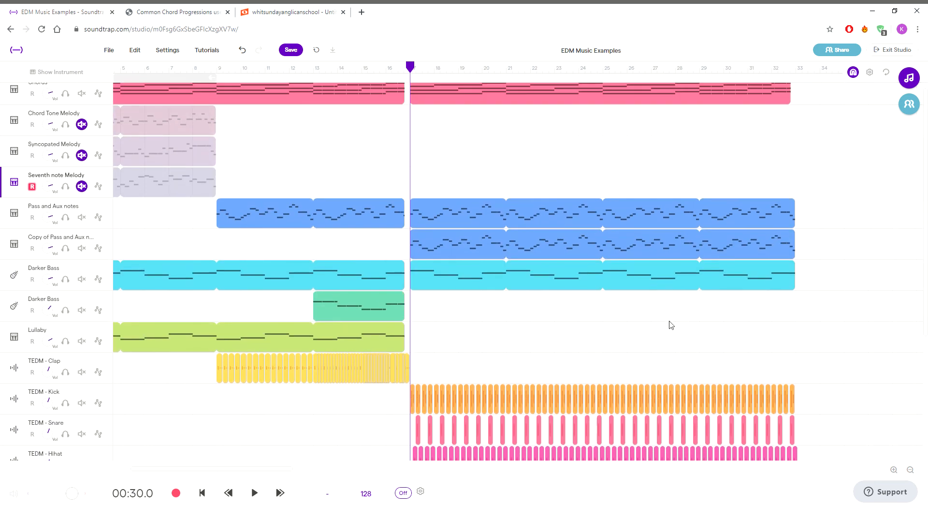
left_click(229, 193)
left_click(223, 194)
left_click(217, 199)
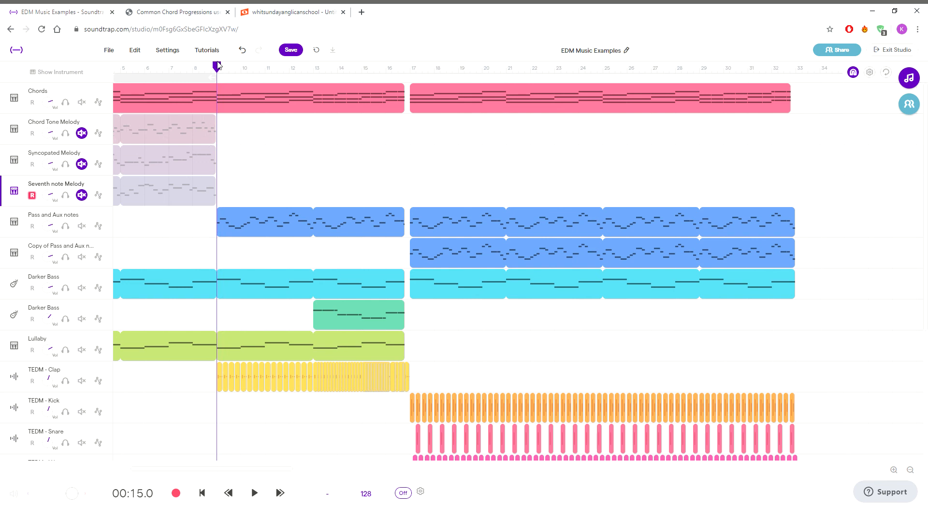
left_click(320, 170)
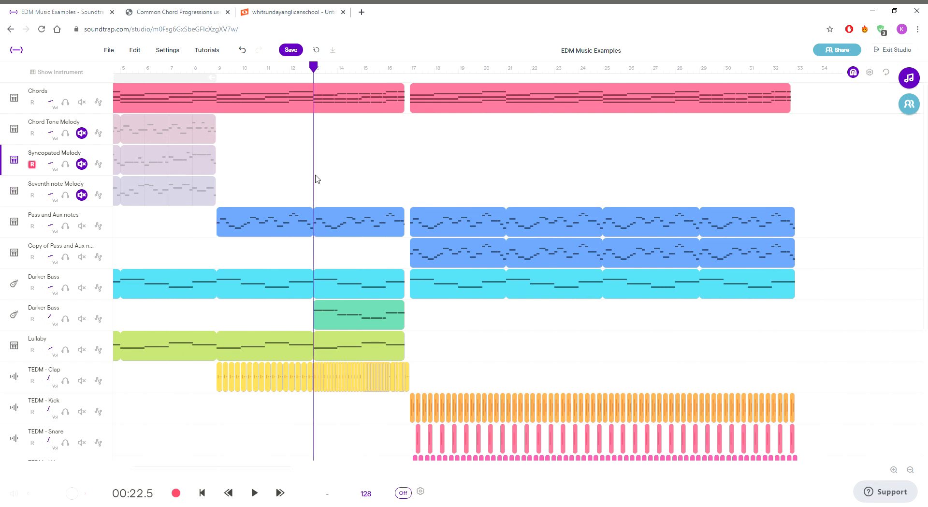
key("space")
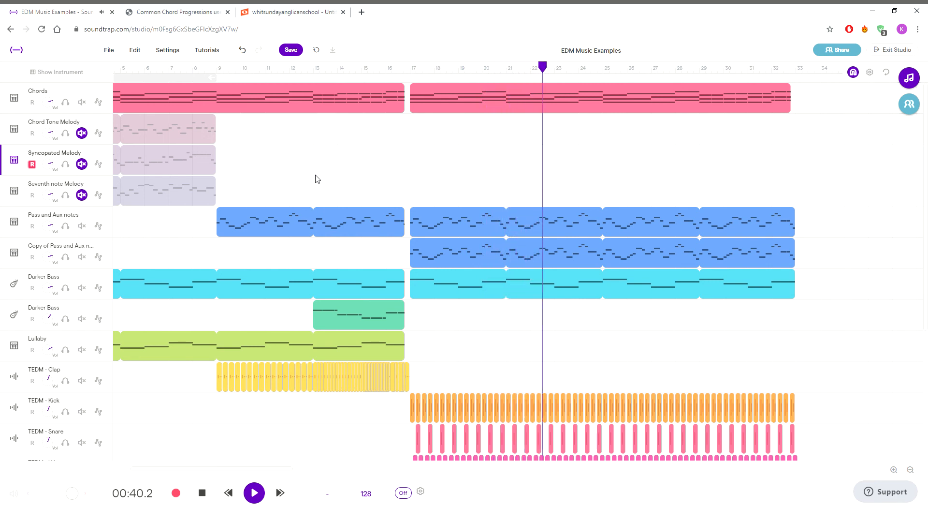
scroll(448, 255, "down", 3)
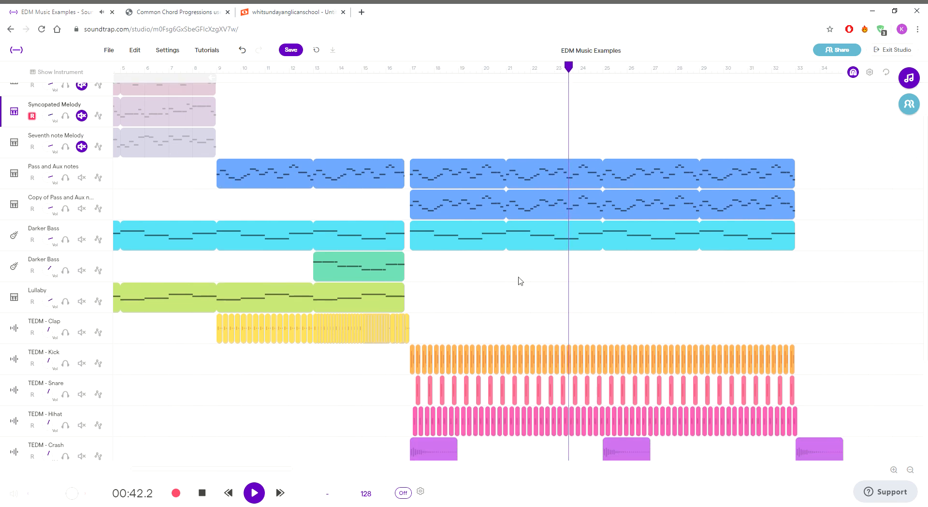
scroll(674, 379, "down", 2)
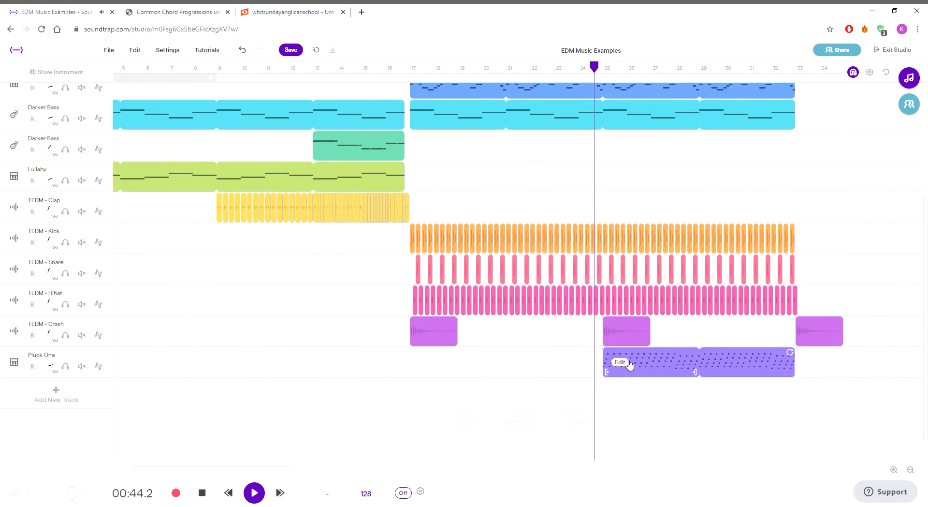
scroll(650, 367, "up", 1)
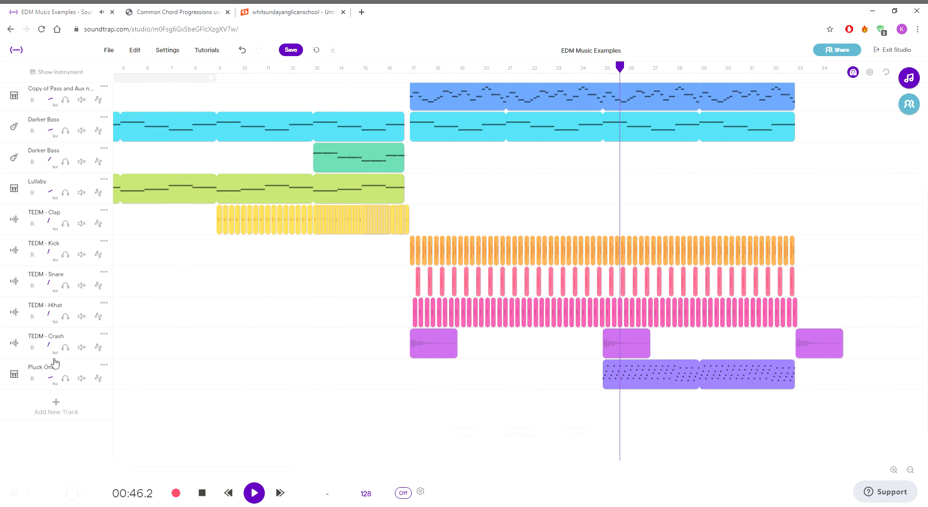